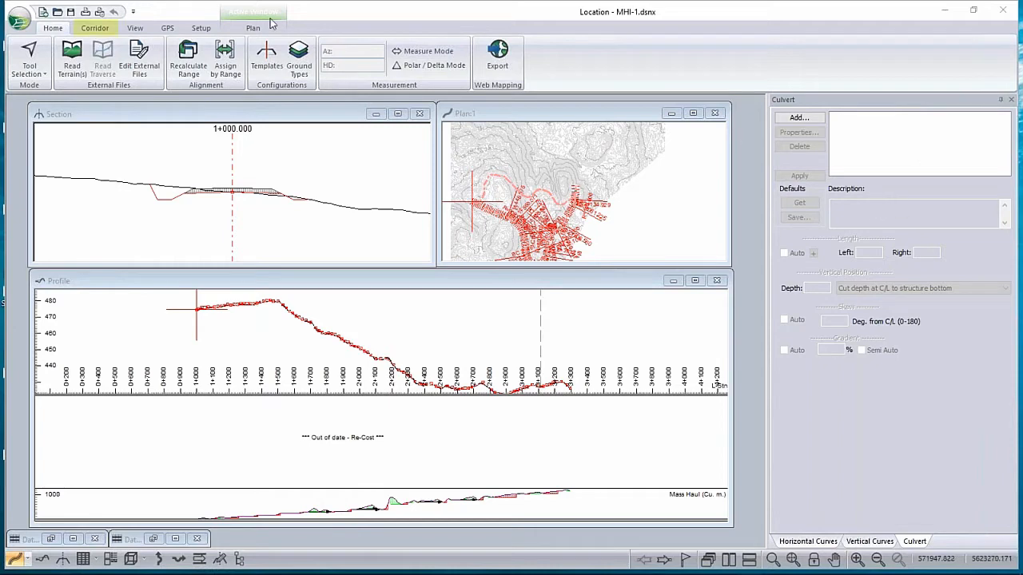
Open the Project Explorer to list the alignments in the MHI-1 design.
left_click(95, 28)
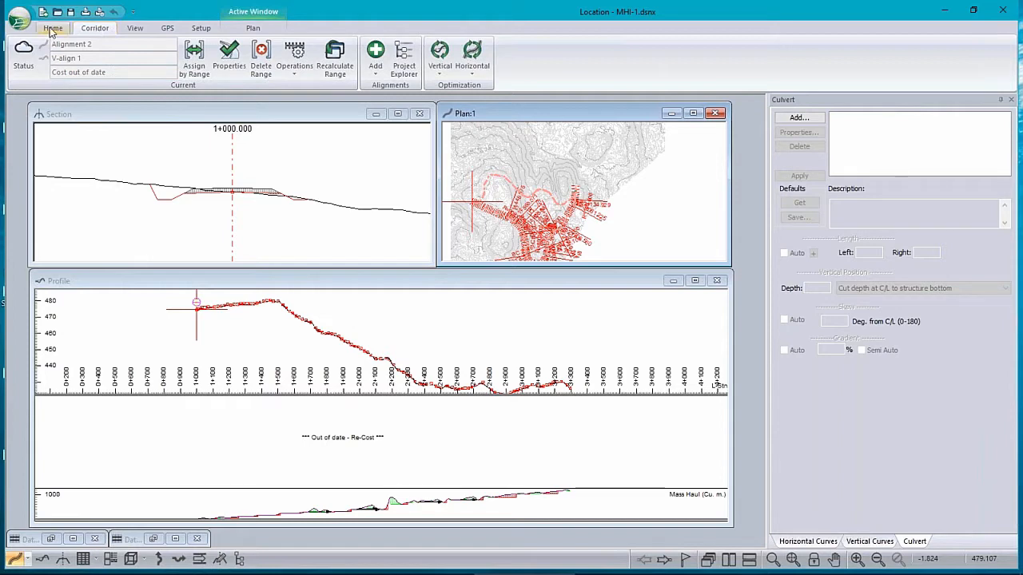
left_click(52, 29)
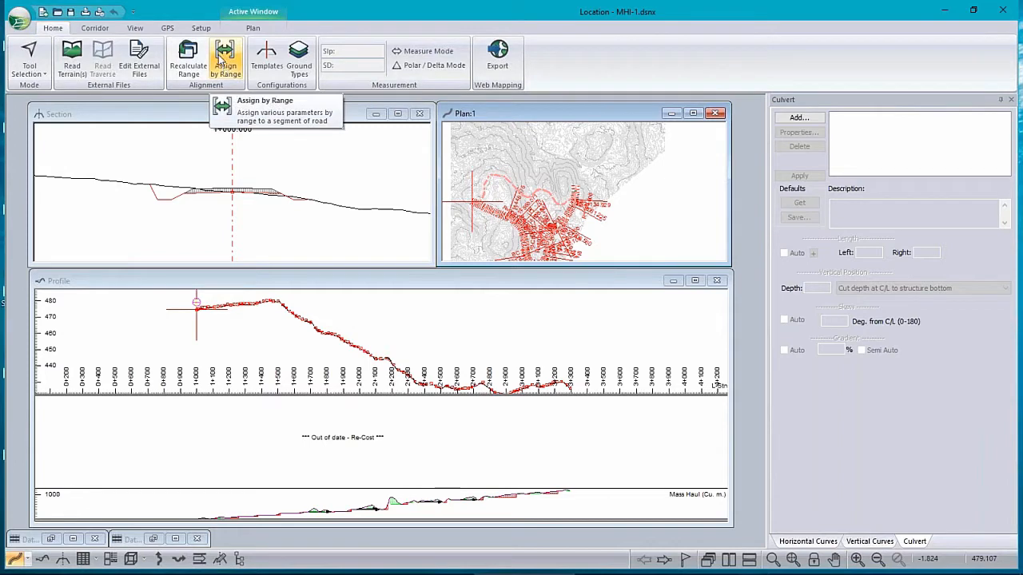
left_click(95, 29)
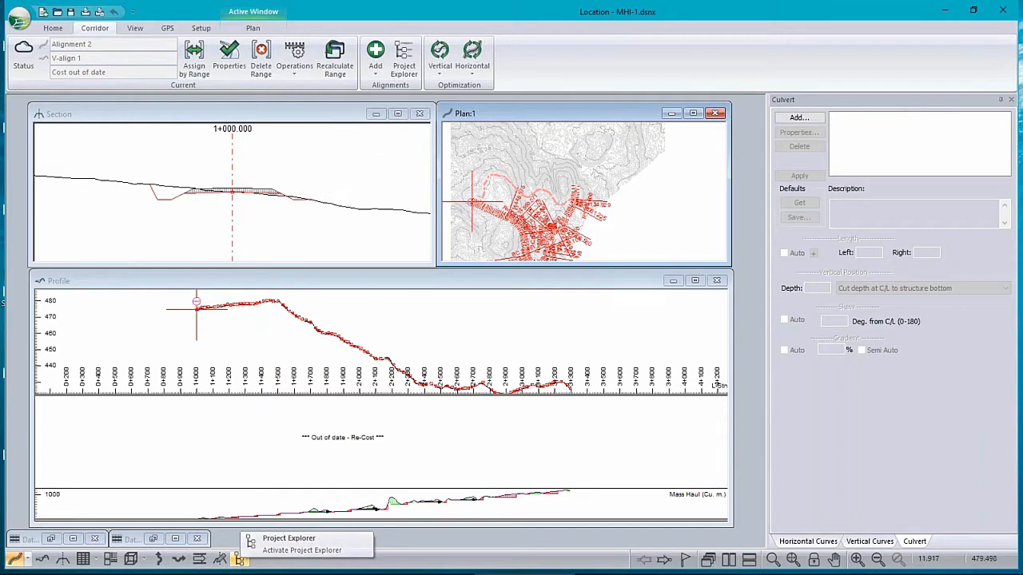
left_click(404, 60)
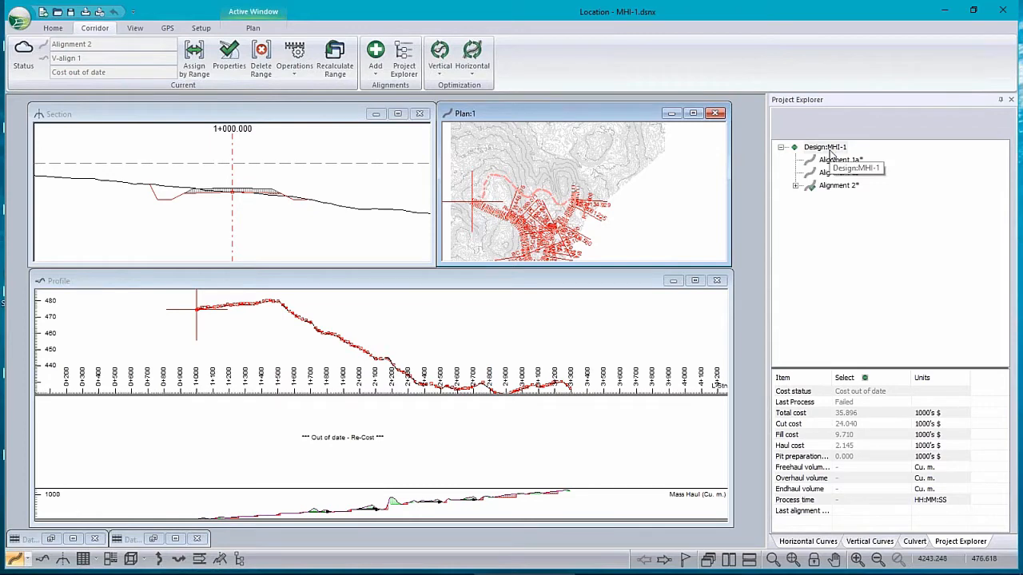
Maximize the Plan window and frame the road alignments in it.
double_click(561, 118)
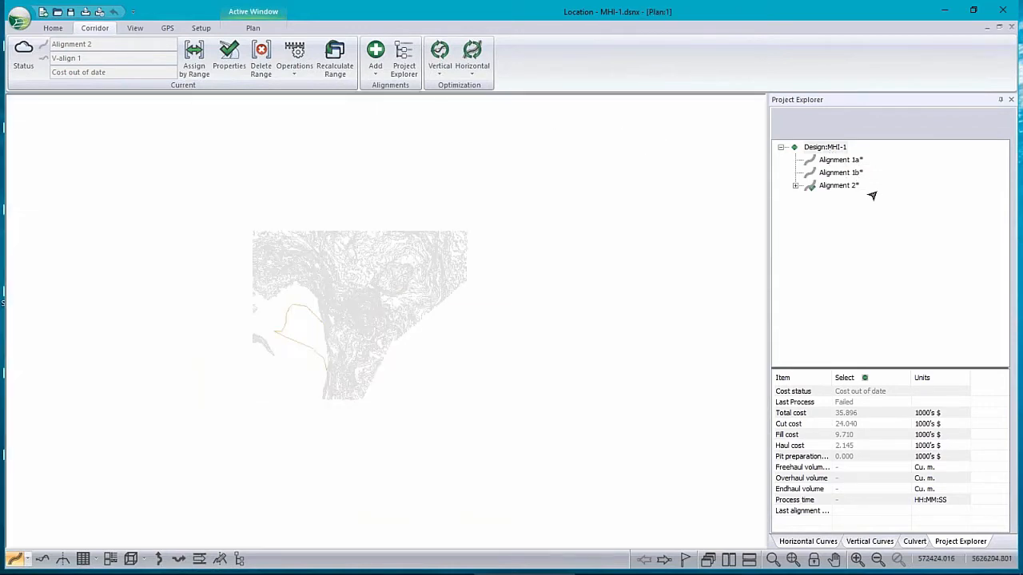
scroll(334, 342, "up", 5)
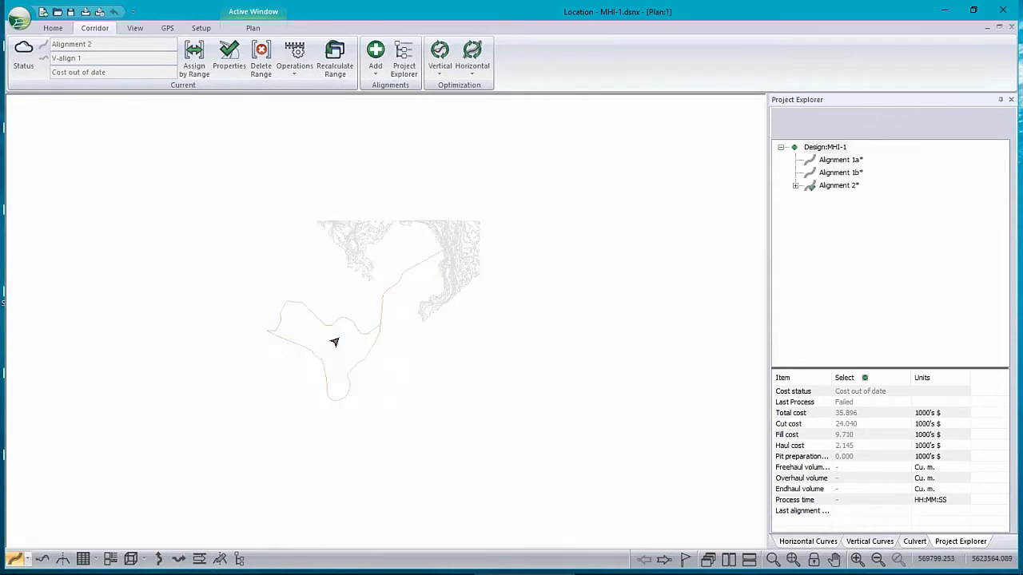
scroll(334, 342, "up", 1)
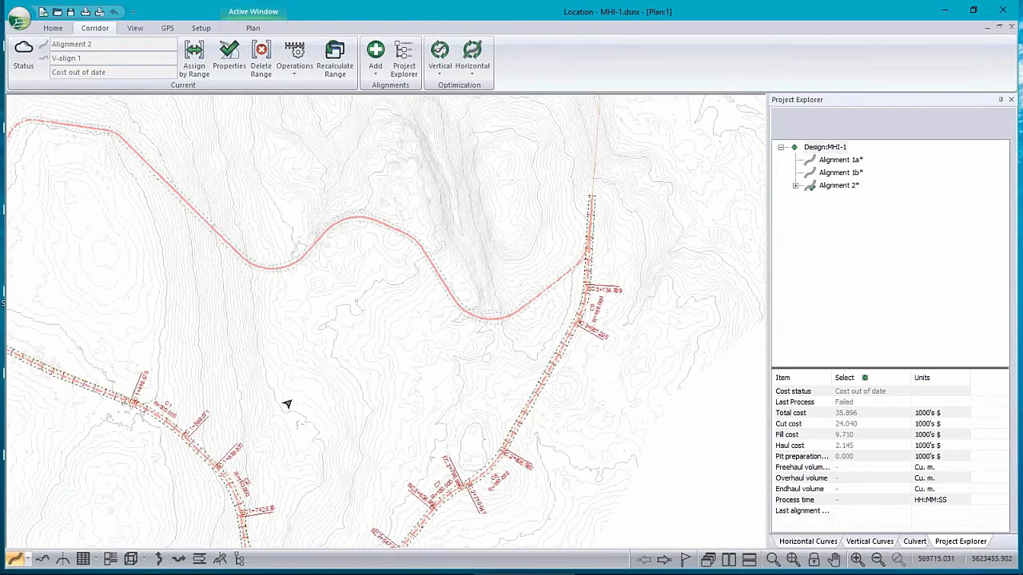
scroll(289, 403, "up", 1)
middle_click_drag(288, 403, 417, 346)
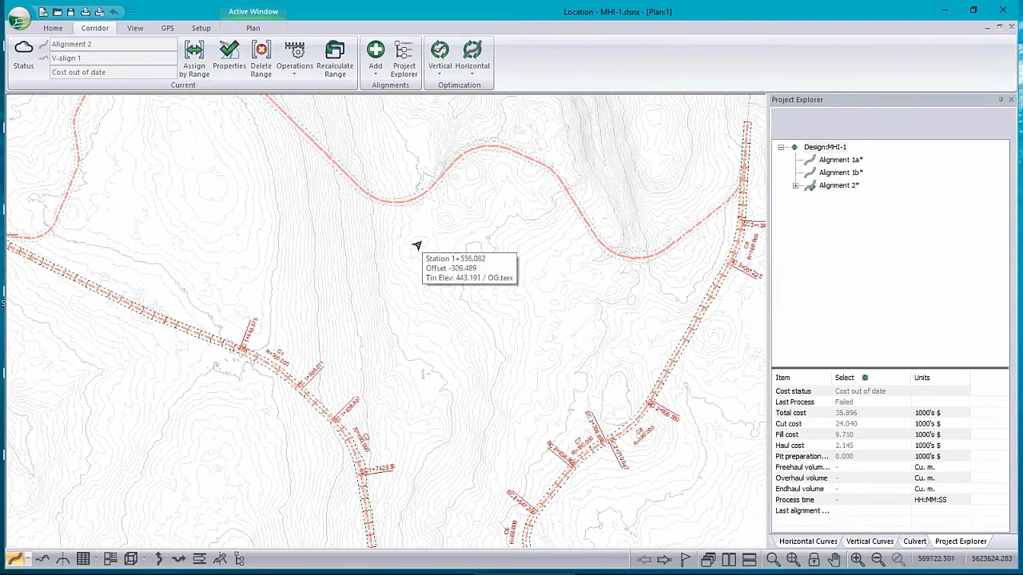
right_click(838, 187)
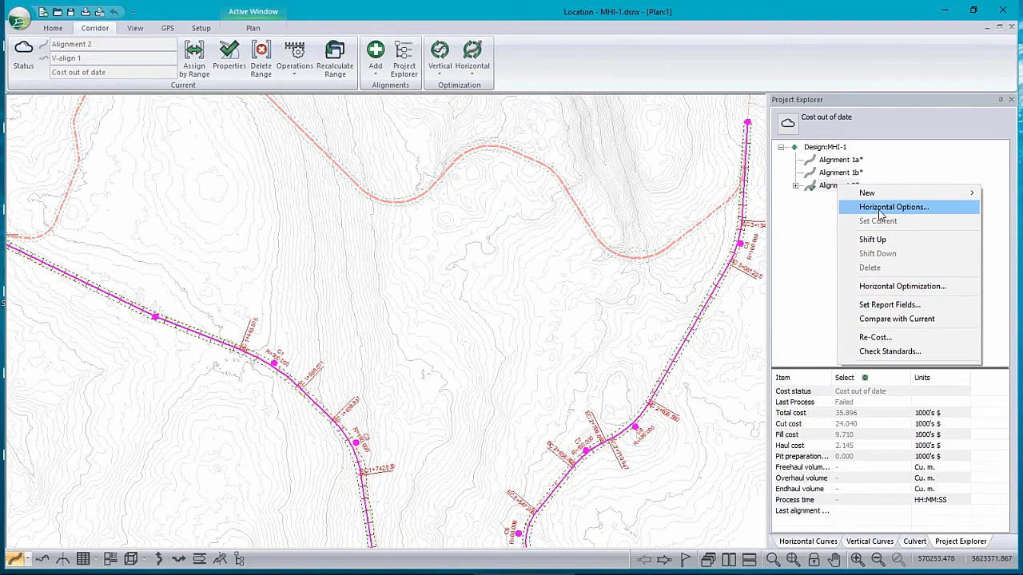
left_click(827, 176)
right_click(828, 174)
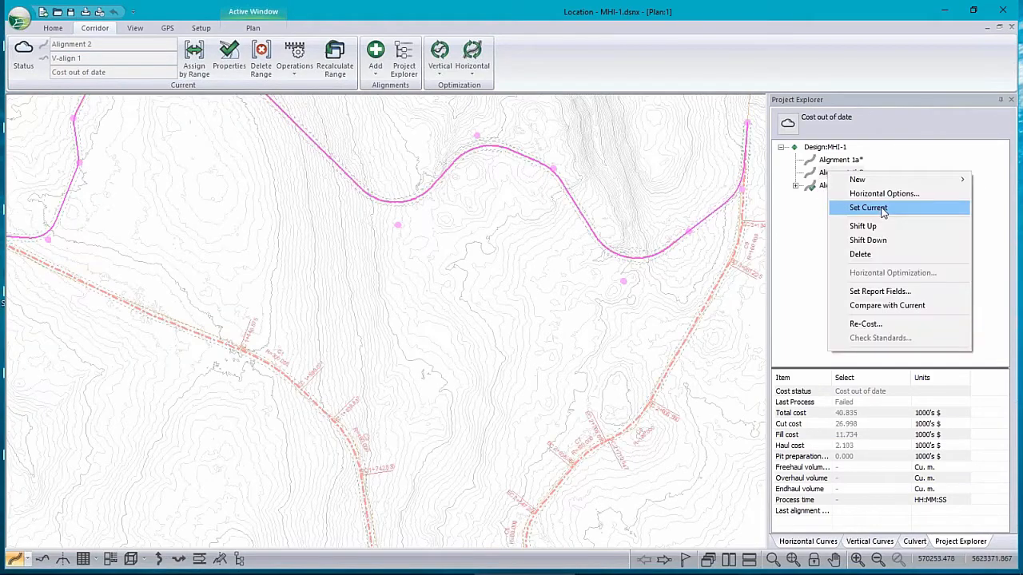
left_click(876, 116)
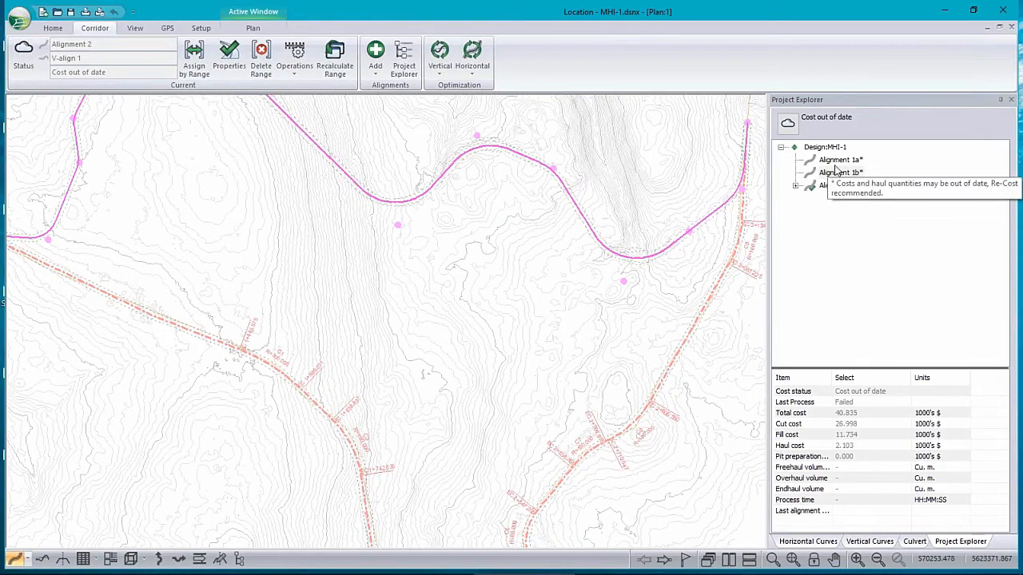
Examine the routes and cost figures of Alignment 1a, Alignment 1b and Alignment 2 in the plan.
key("Up")
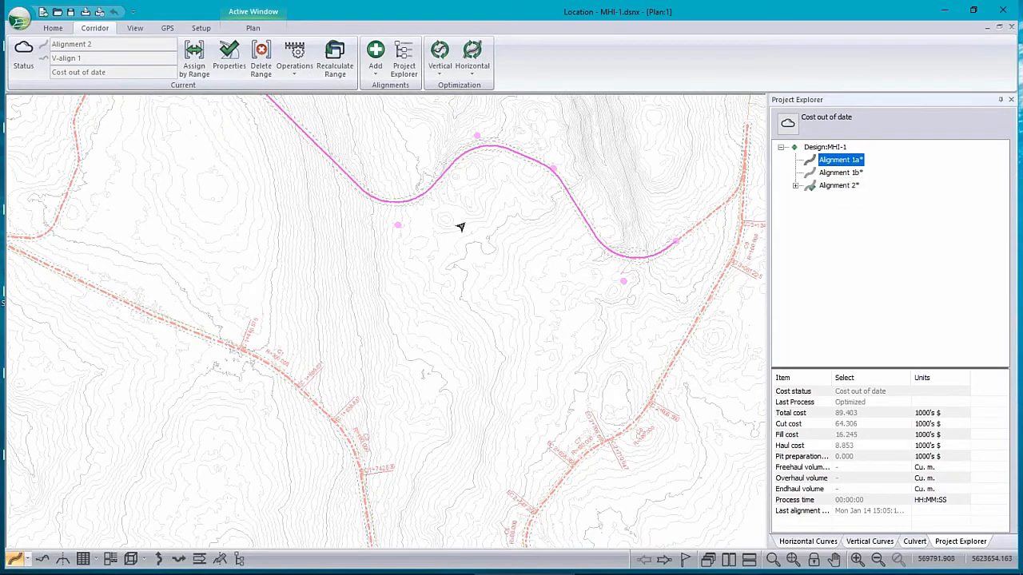
middle_click_drag(473, 256, 466, 293)
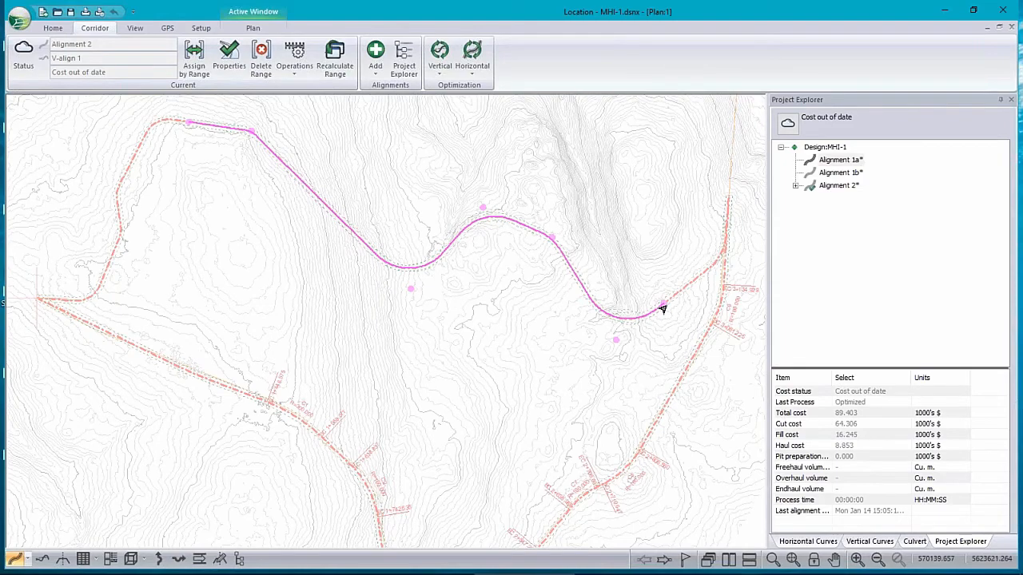
mouse_move(675, 295)
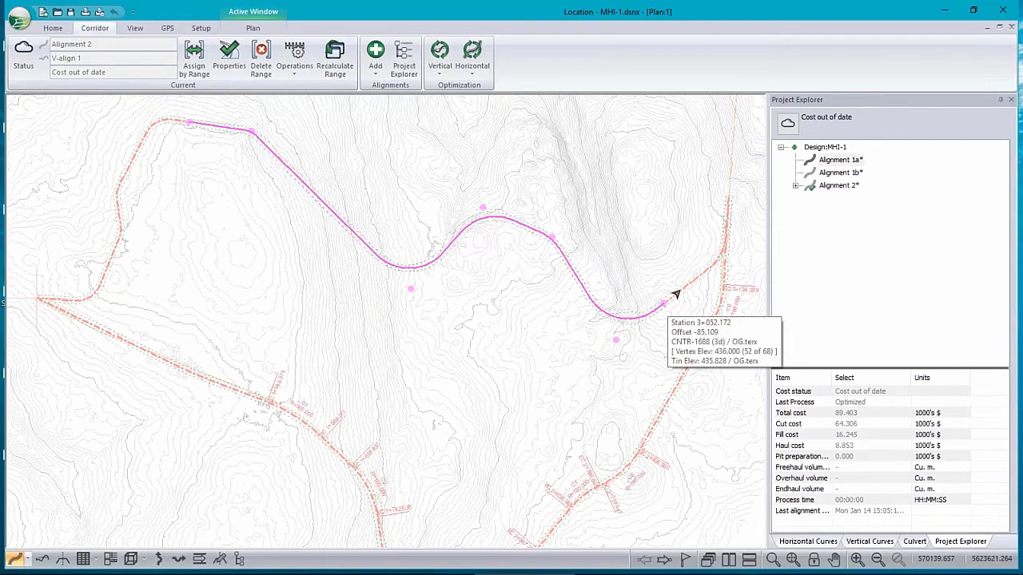
left_click(840, 173)
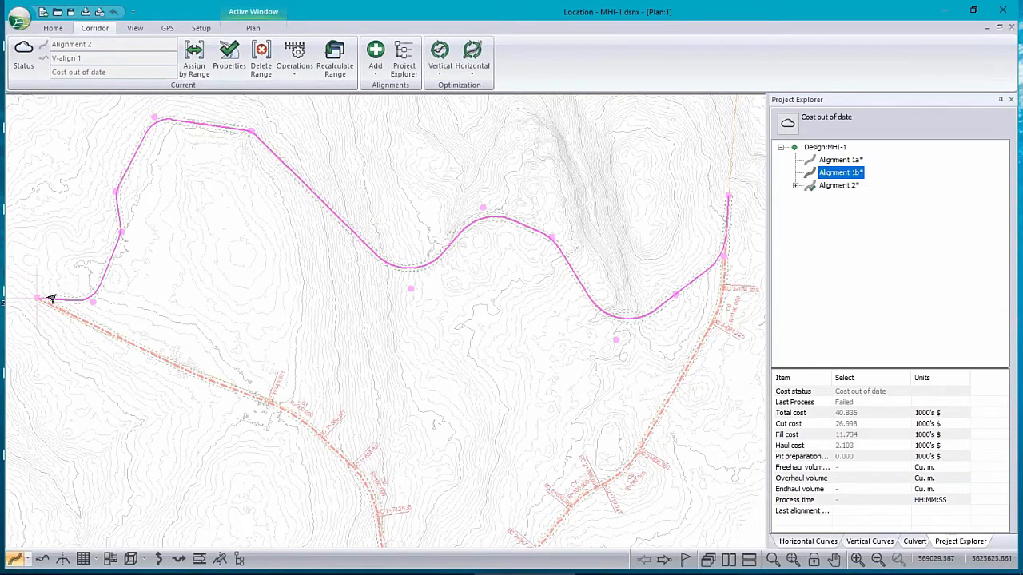
left_click(839, 186)
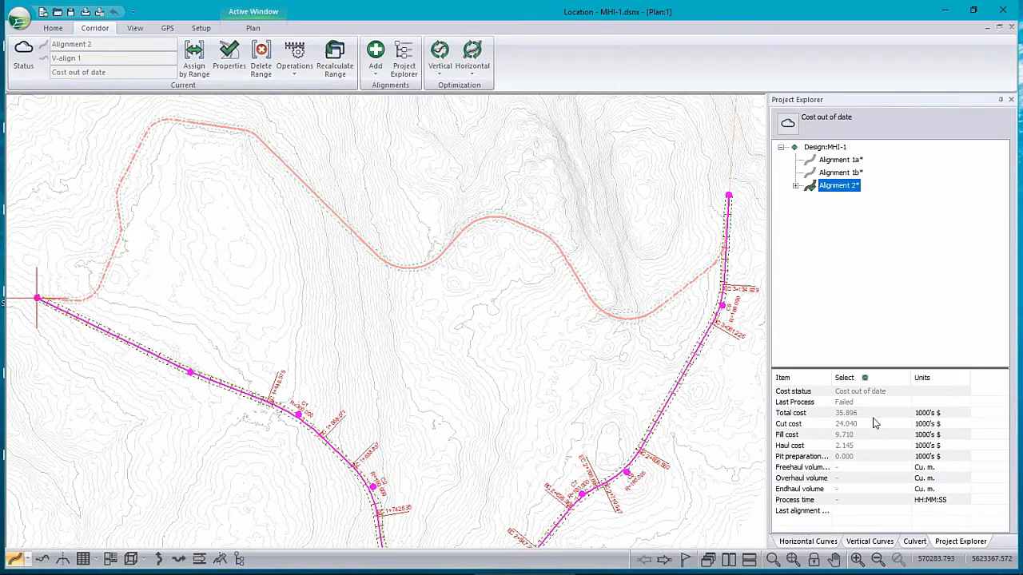
Select Alignment 1b and inspect the profile view with its haul diagrams.
left_click(840, 174)
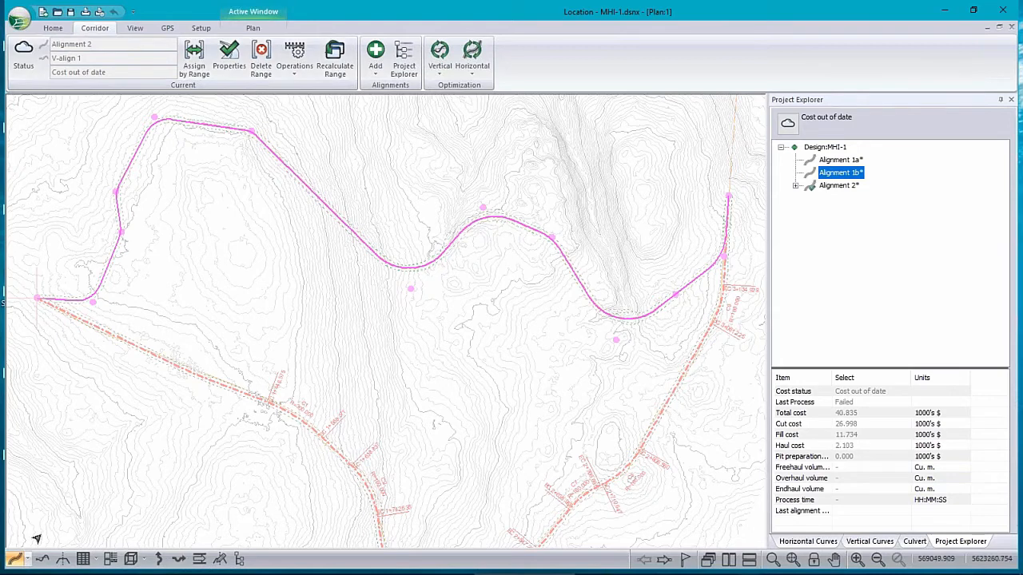
left_click(42, 560)
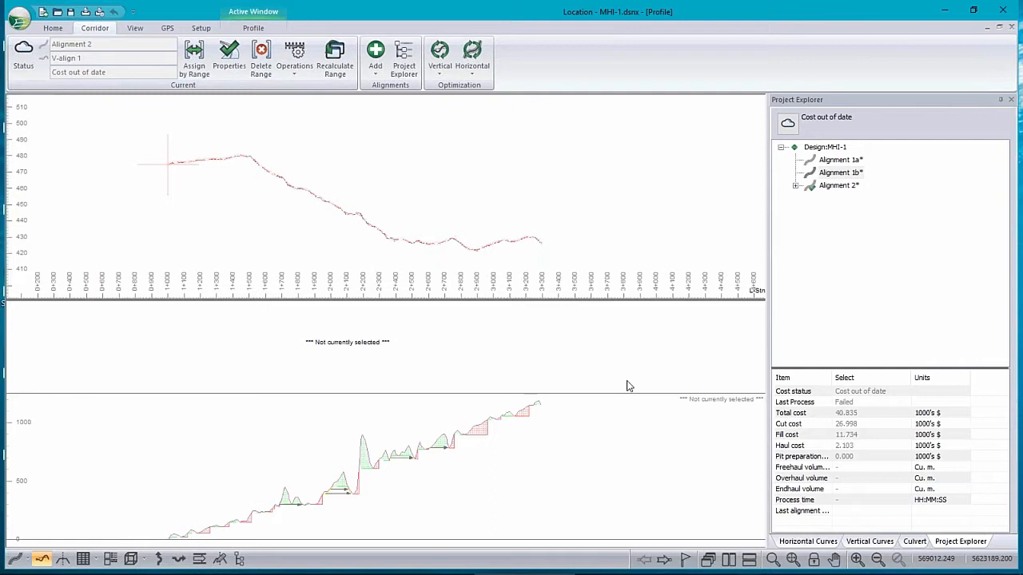
left_click(726, 409)
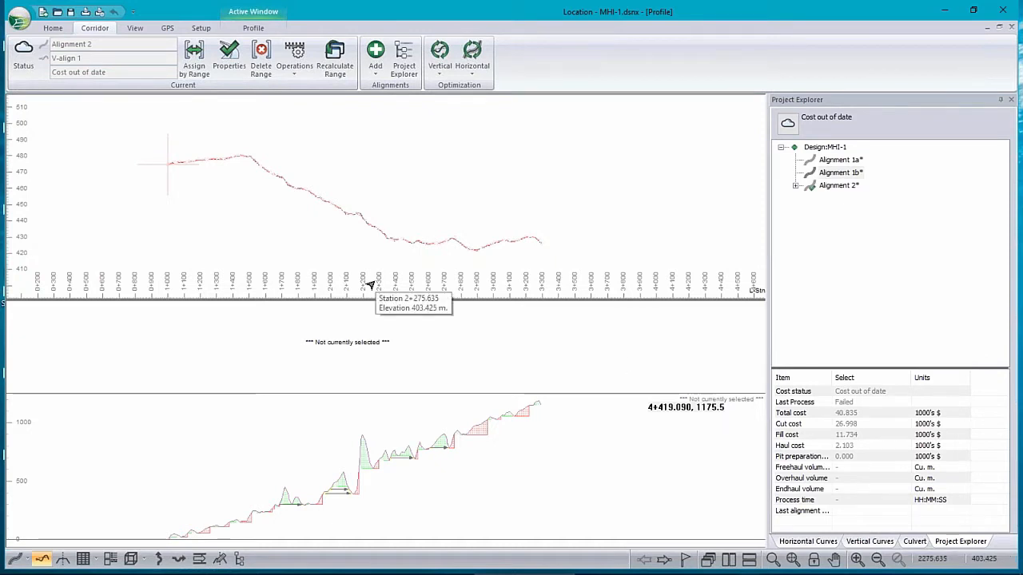
mouse_move(858, 186)
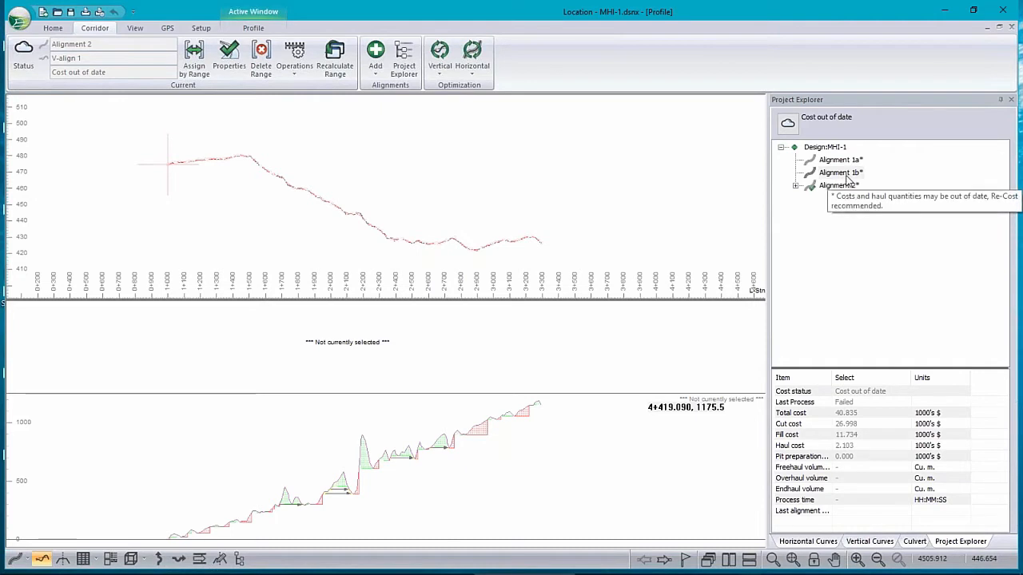
right_click(847, 181)
left_click(909, 336)
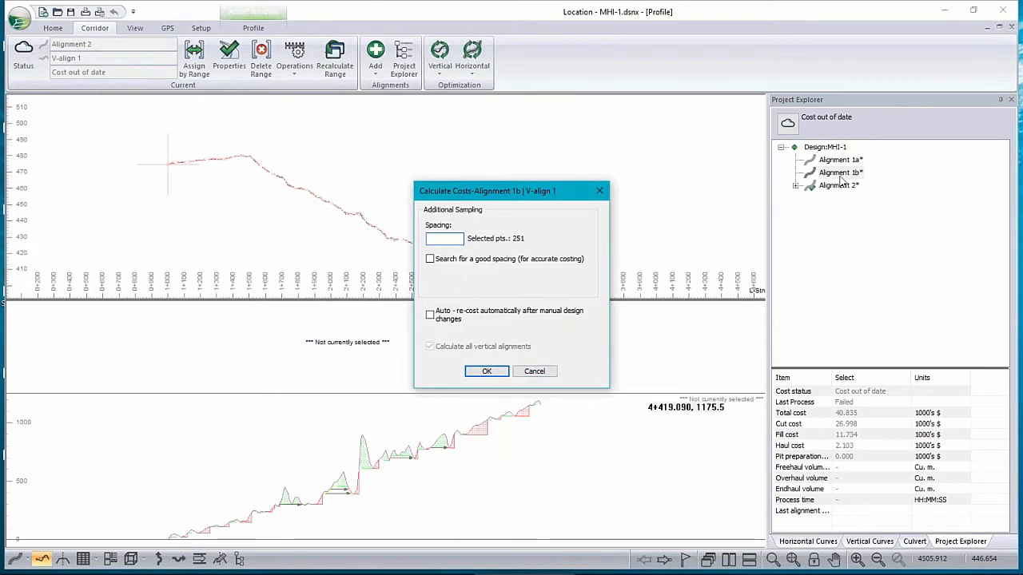
left_click(535, 373)
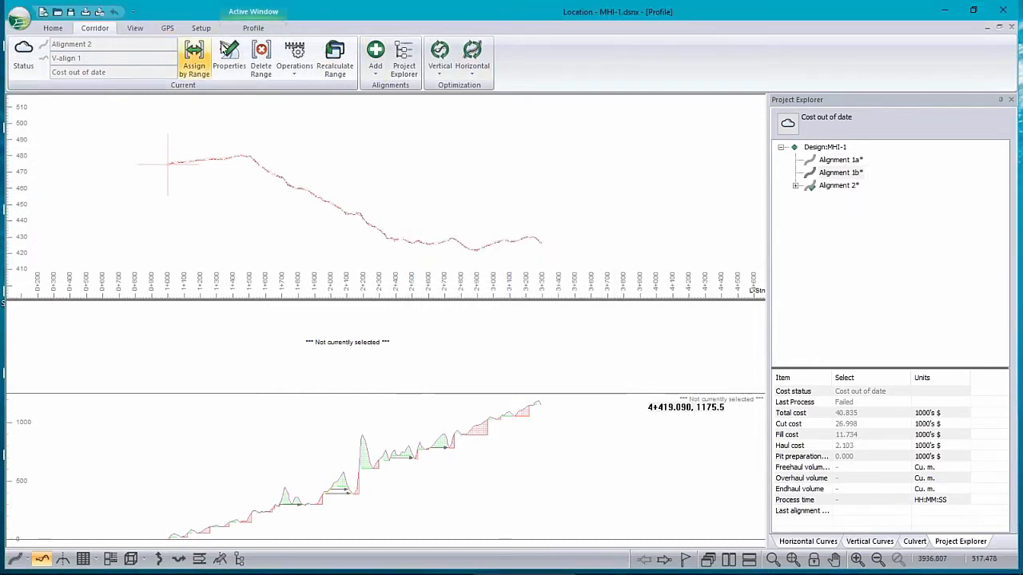
Recalculate all horizontal alignments with the Re-Cost option enabled.
left_click(336, 64)
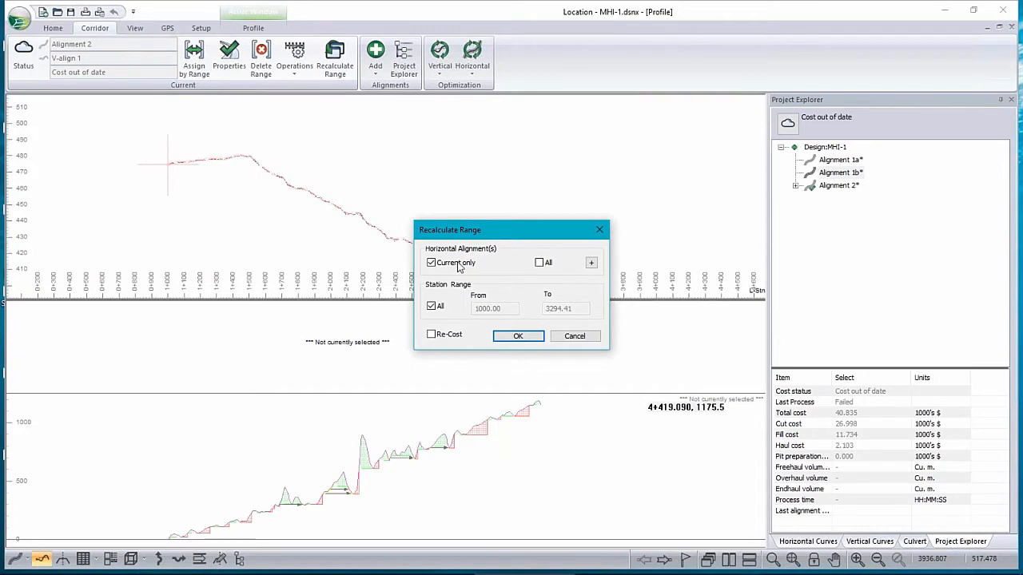
left_click(432, 334)
left_click(539, 262)
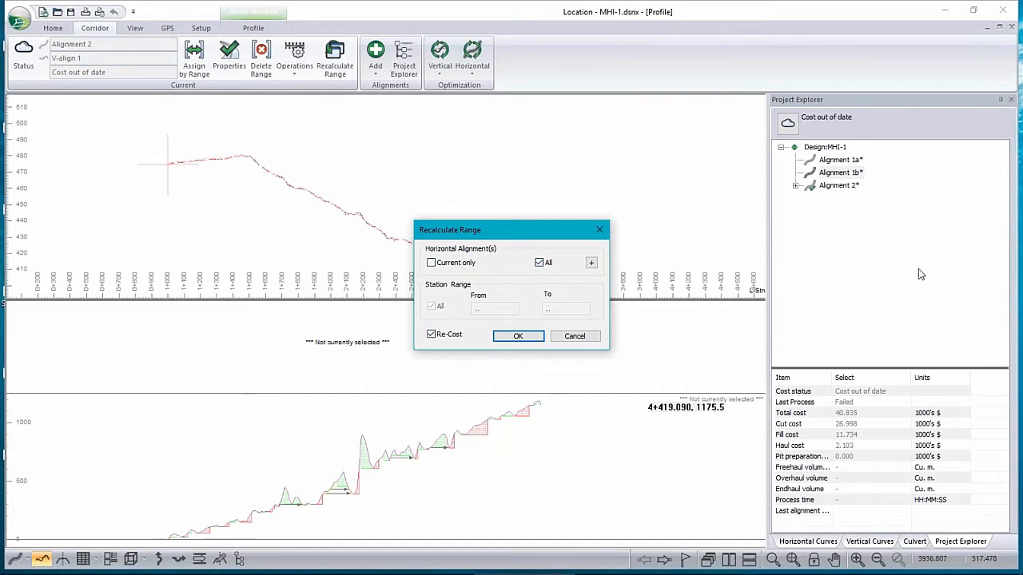
left_click(518, 336)
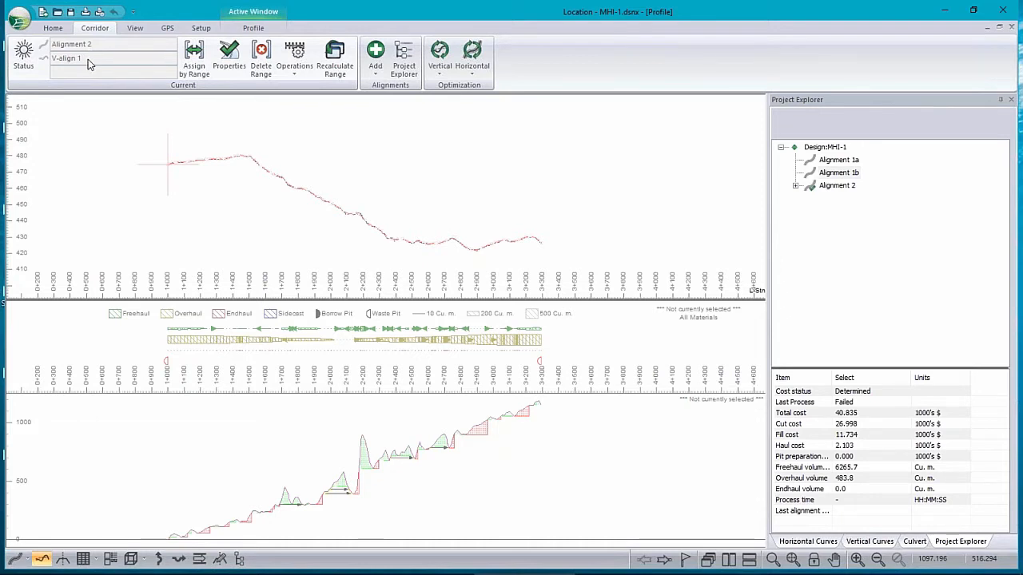
Check the updated costs of the alignments in the plan view, ending with Alignment 2 selected.
left_click(850, 177)
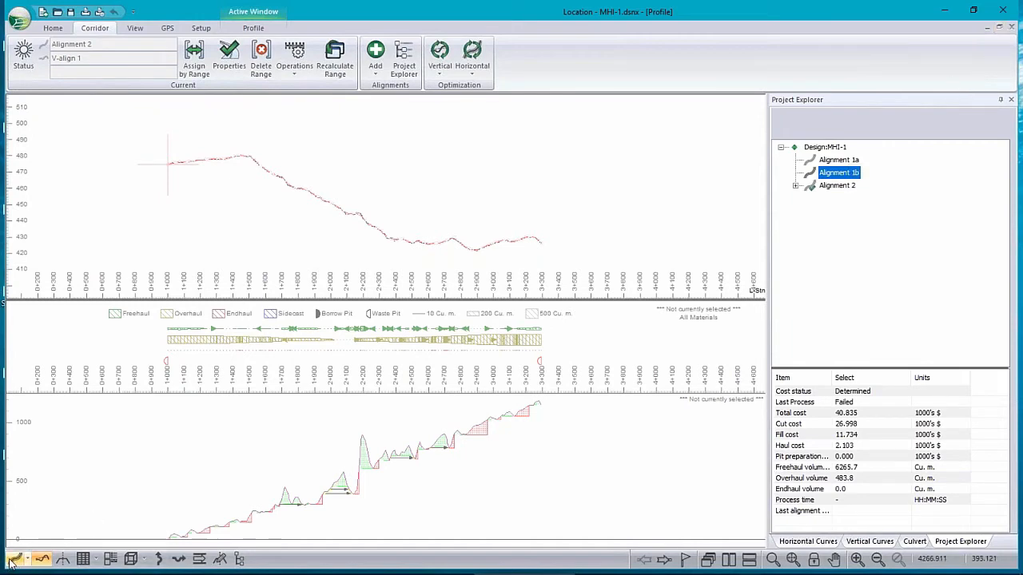
left_click(159, 559)
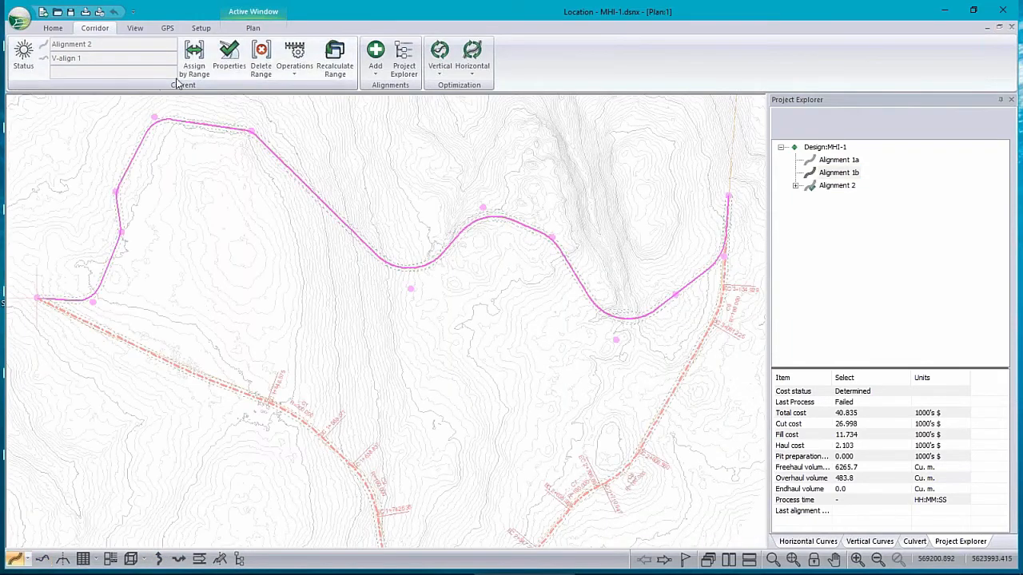
left_click(833, 163)
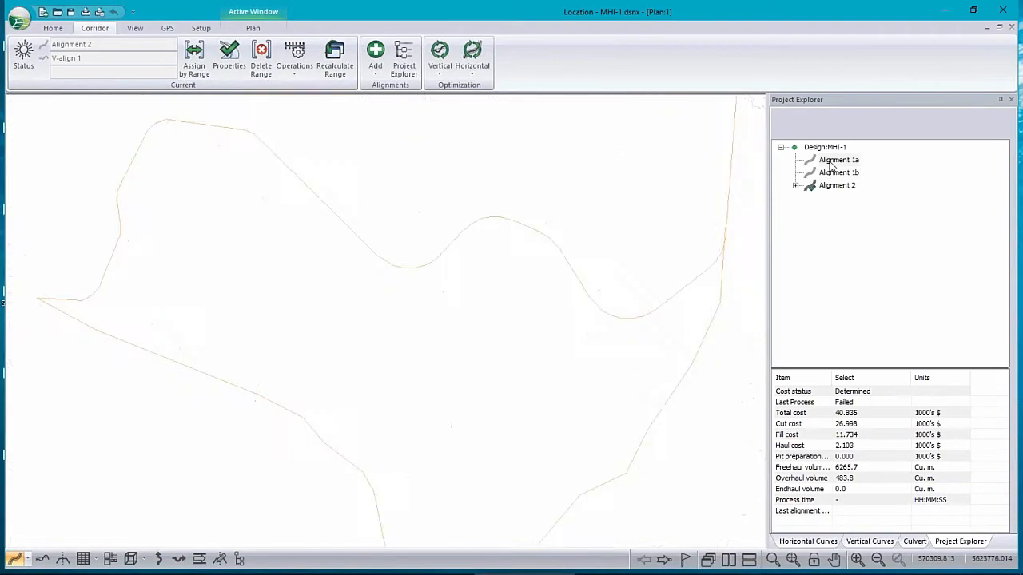
left_click(833, 186)
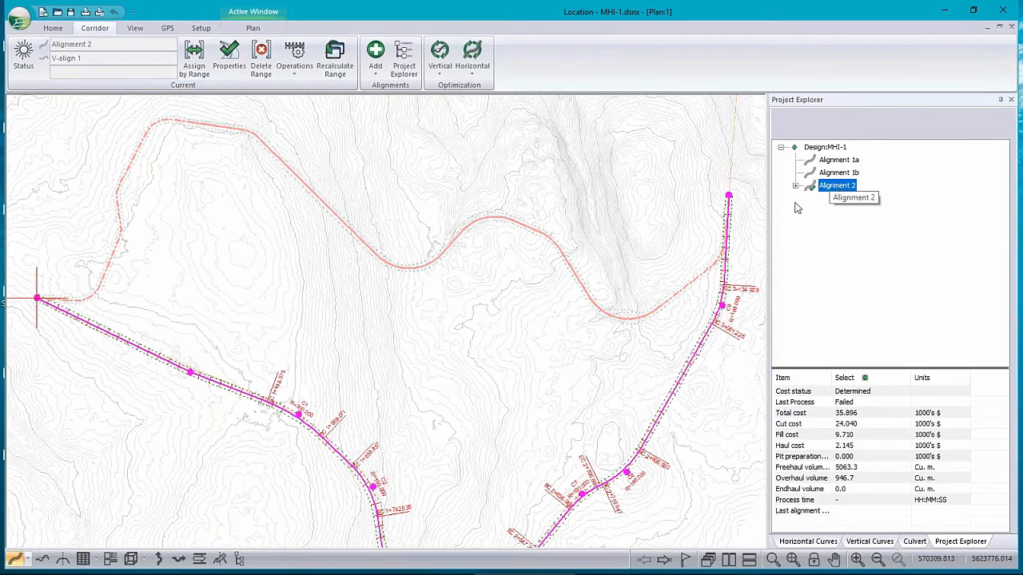
Inspect Alignment 2's profile, Opti Haul diagram and mass haul diagram up close.
left_click(41, 560)
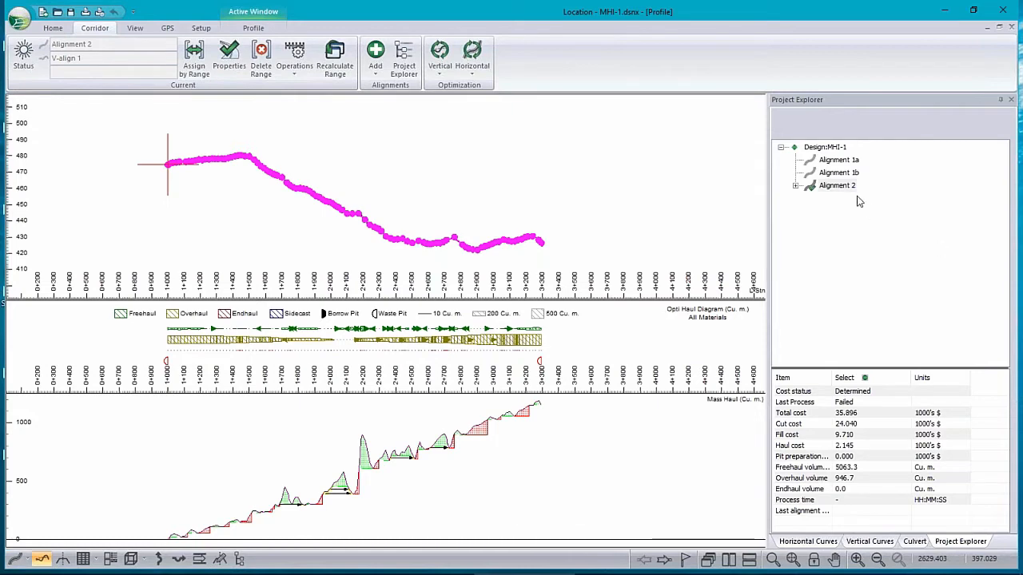
left_click(836, 185)
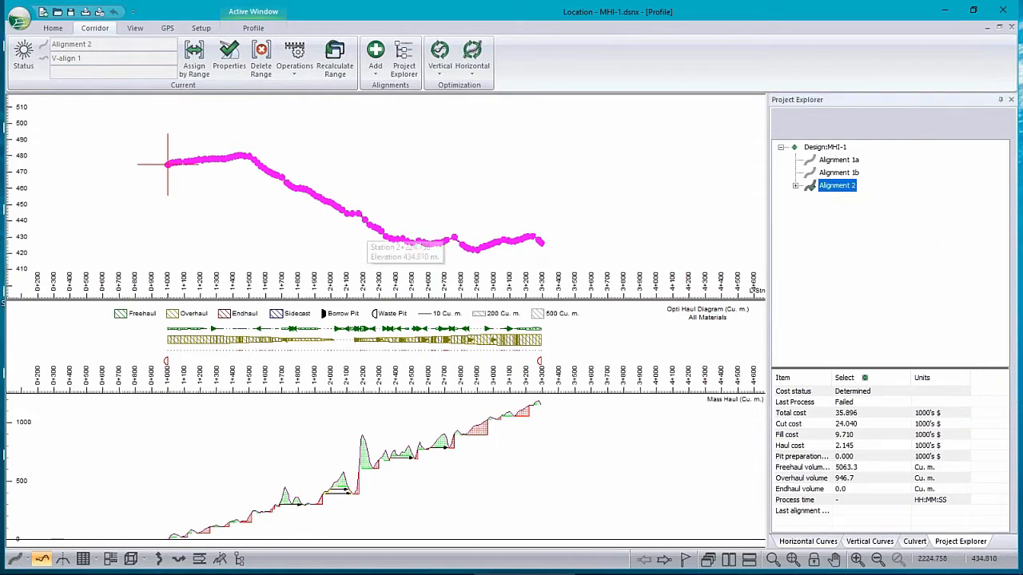
scroll(366, 231, "up", 2)
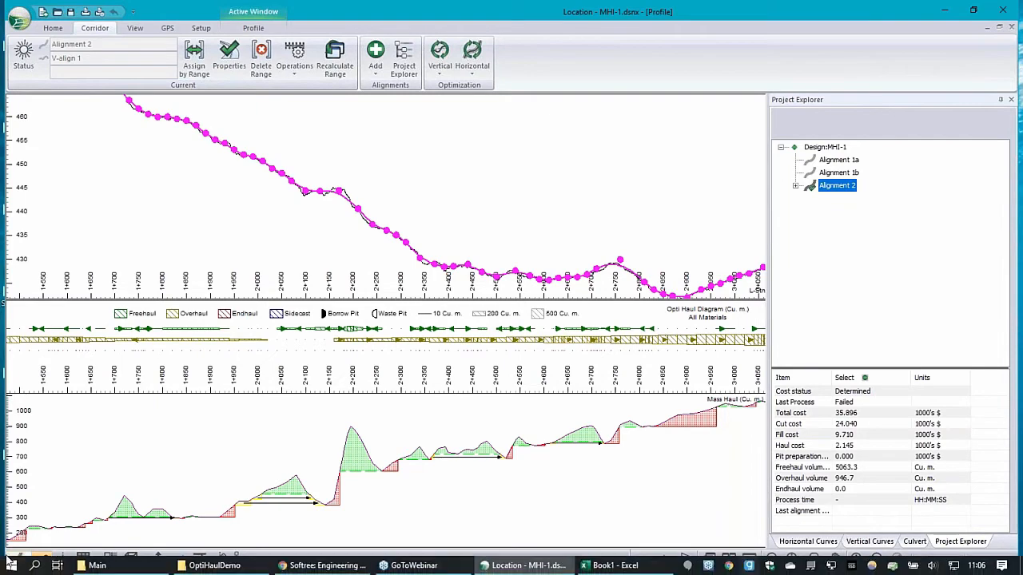
Return to the plan view and select the top-level MHI-1 design in the project tree.
left_click(18, 559)
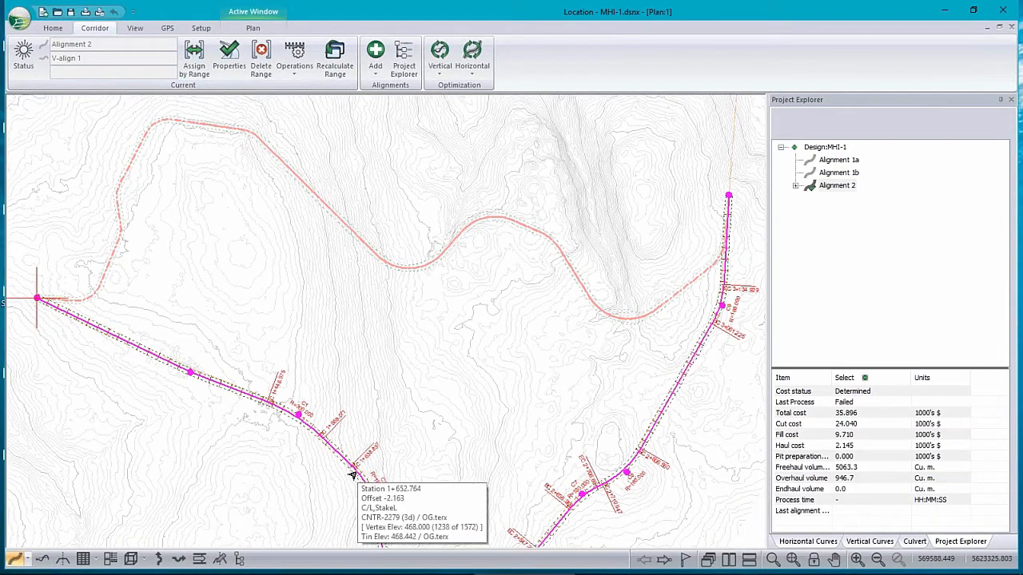
left_click(830, 189)
left_click(837, 174)
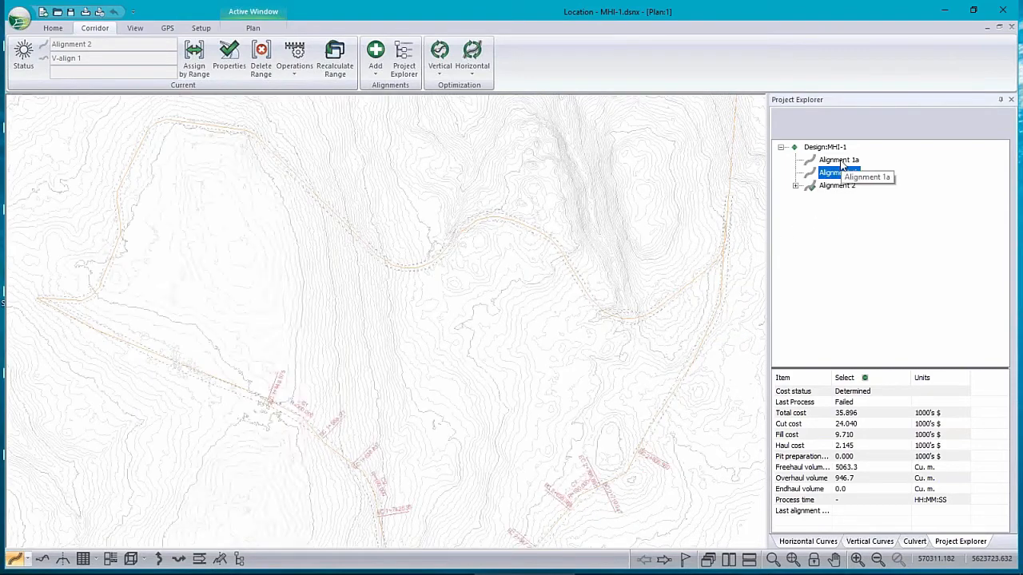
left_click(840, 162)
left_click(845, 149)
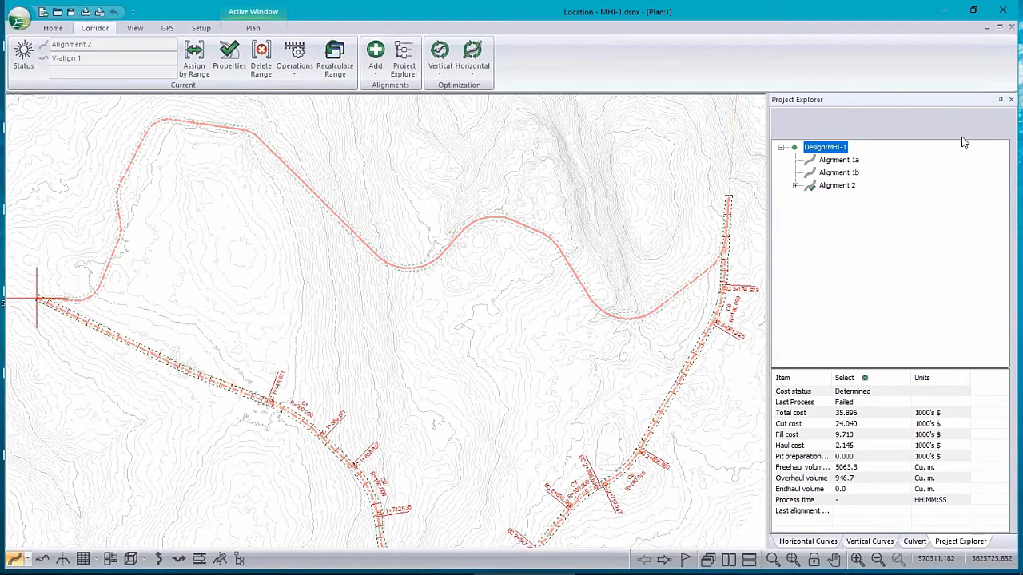
Switch to the profile view, enlarge it around the middle stations, and select Alignment 2 in the project tree.
left_click(42, 559)
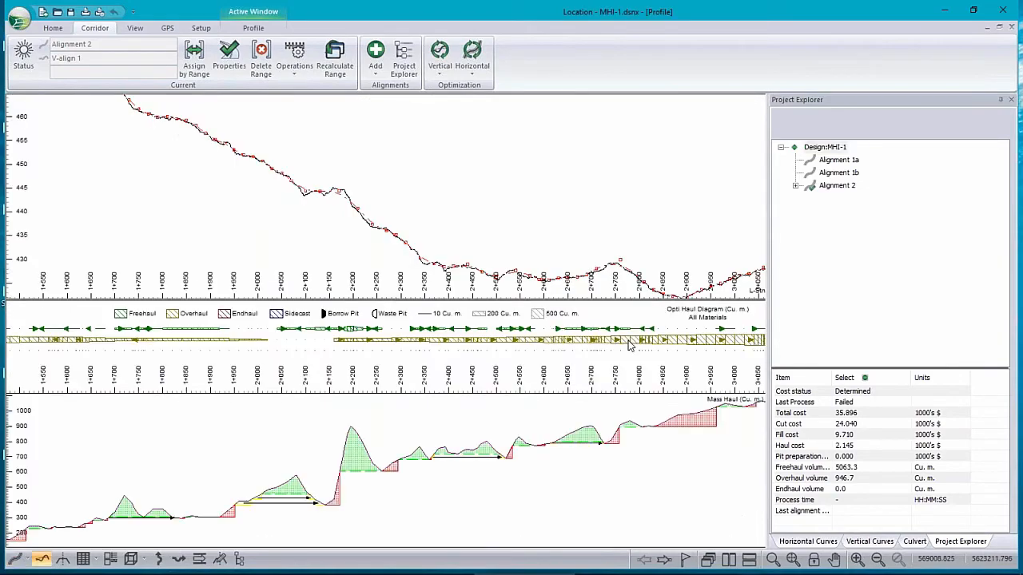
scroll(368, 254, "up", 2)
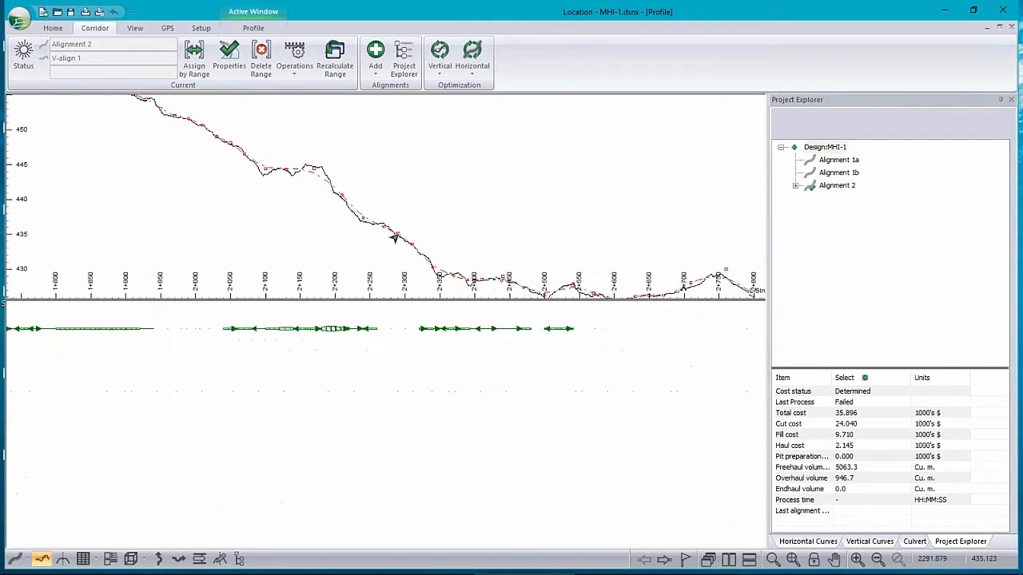
left_click(837, 185)
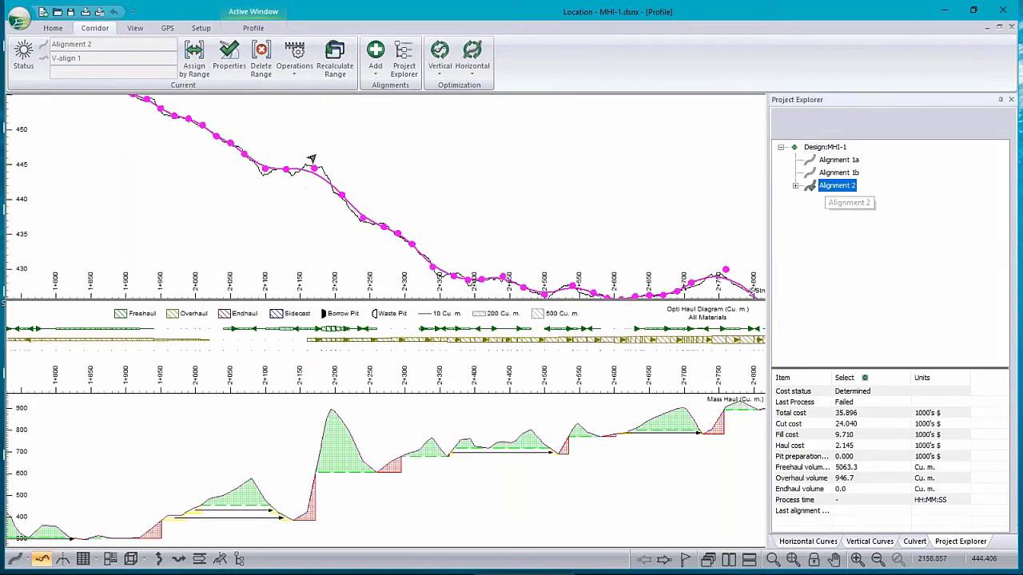
Delete the vertical curve near station 2+167 with the Add/Edit IP Tool and recalculate the current alignment's full station range with Re-Cost.
right_click(426, 187)
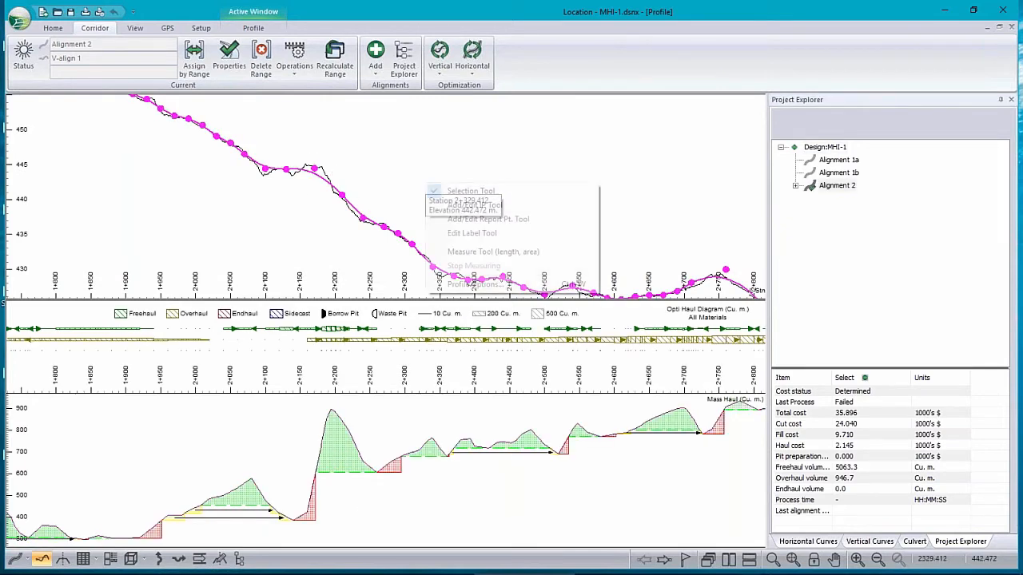
left_click(473, 204)
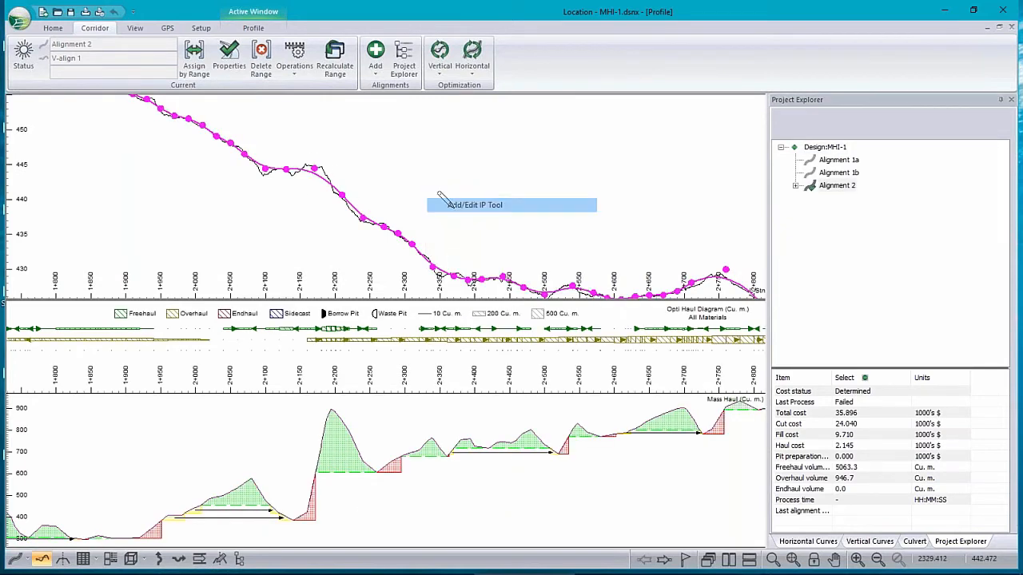
left_click(372, 221)
left_click(555, 322)
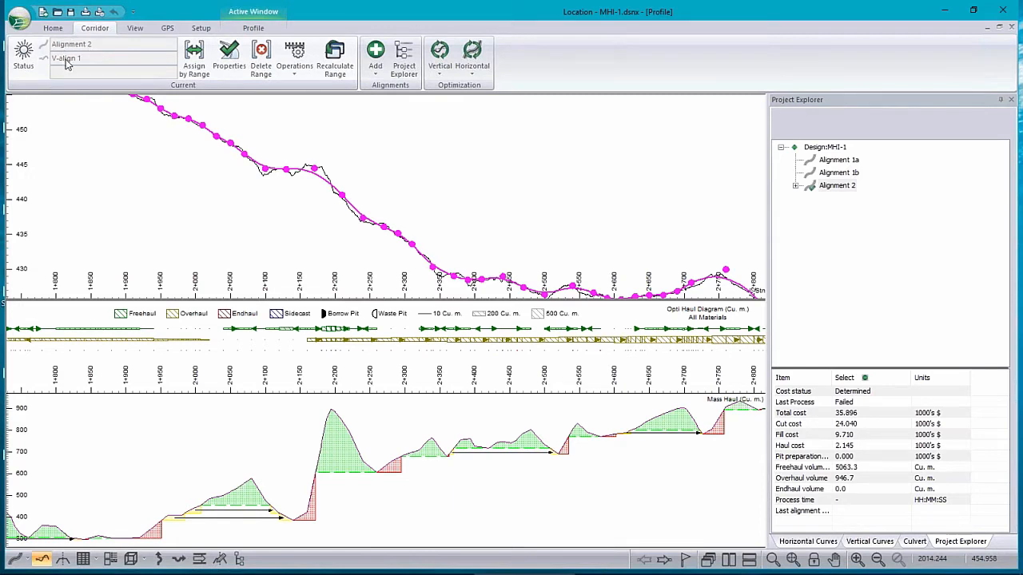
left_click(310, 170)
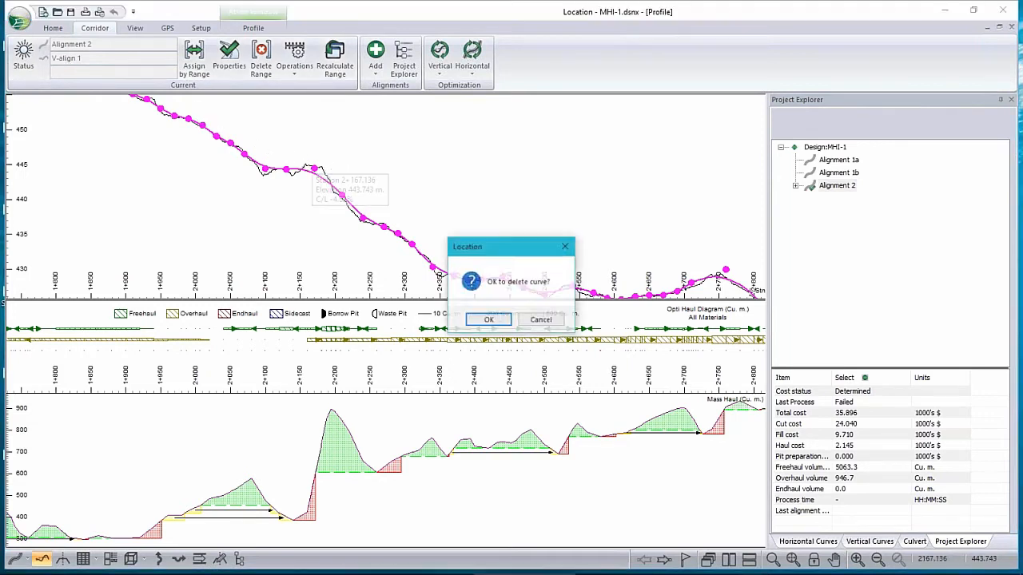
left_click(489, 320)
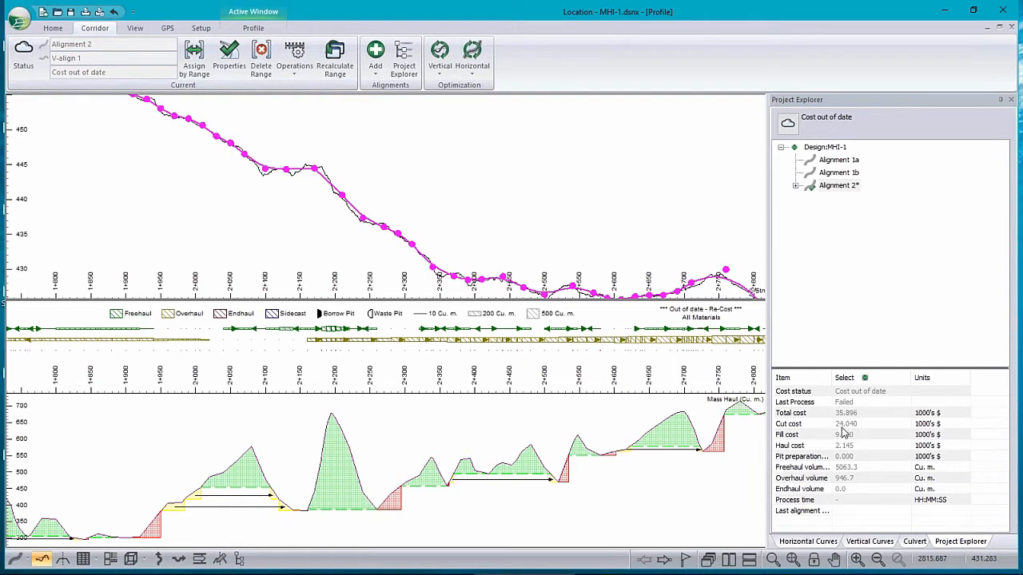
left_click(335, 58)
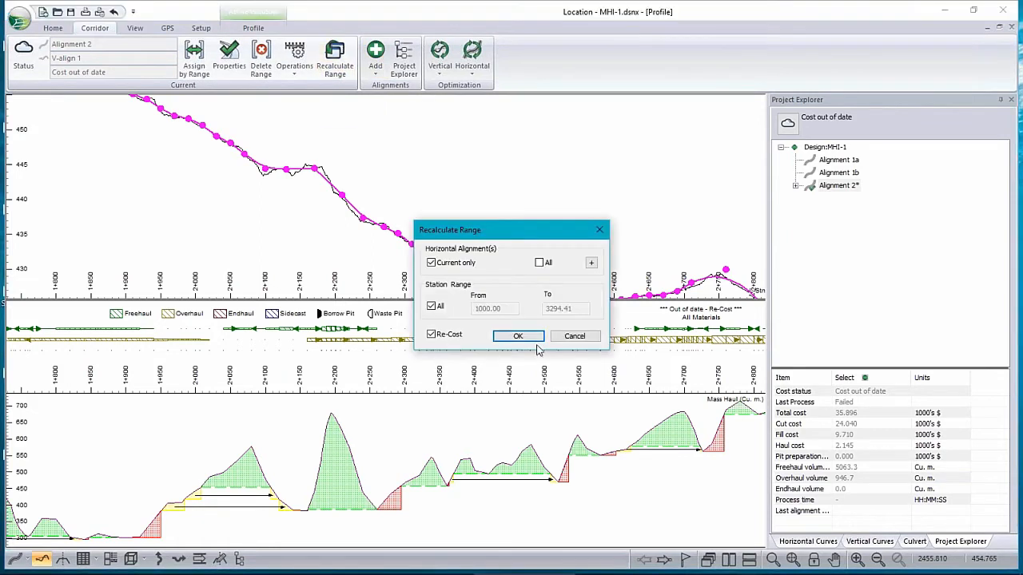
left_click(517, 336)
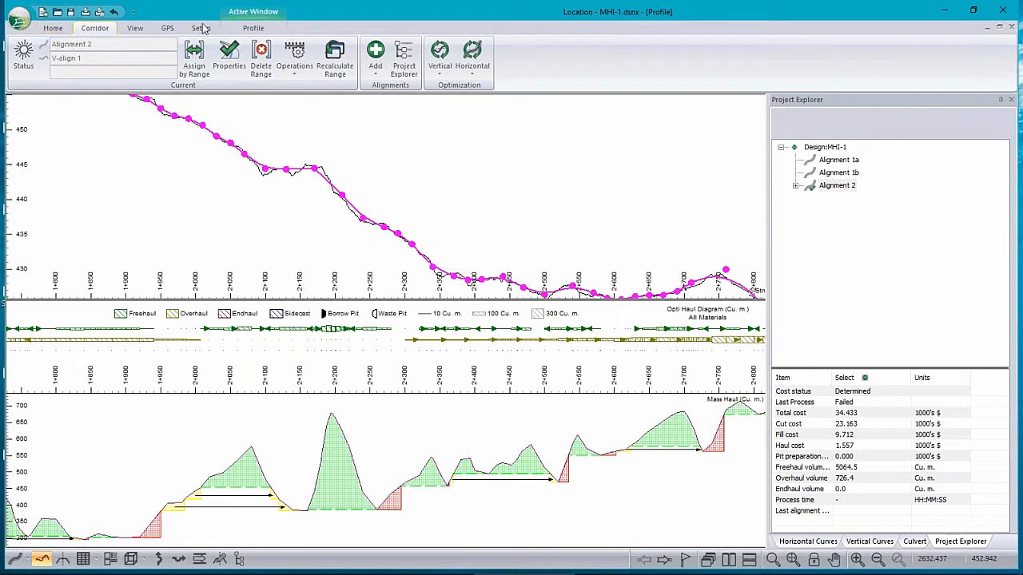
Review Alignment 2's properties and its reference terrains without changing anything.
left_click(236, 63)
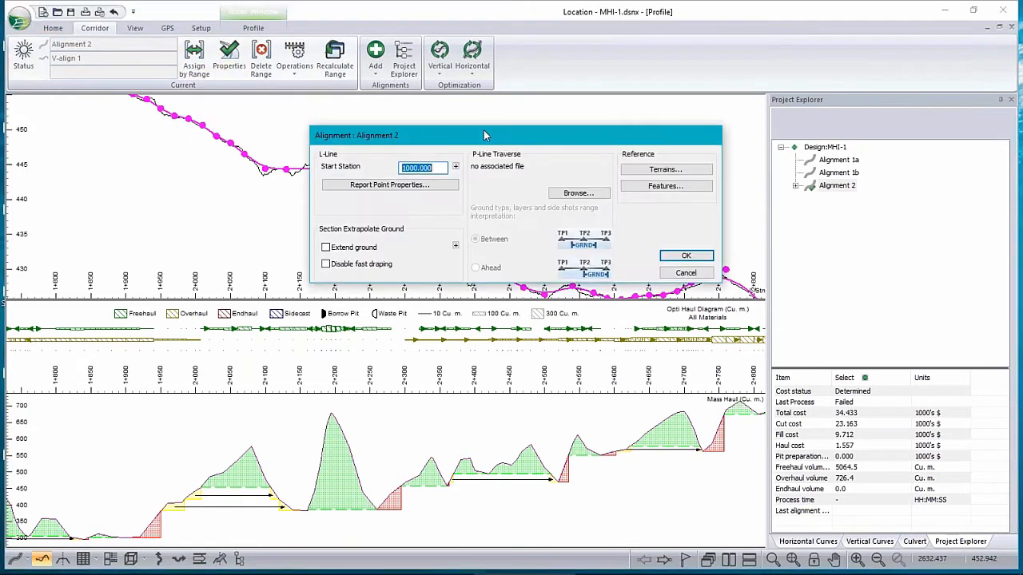
left_click(680, 171)
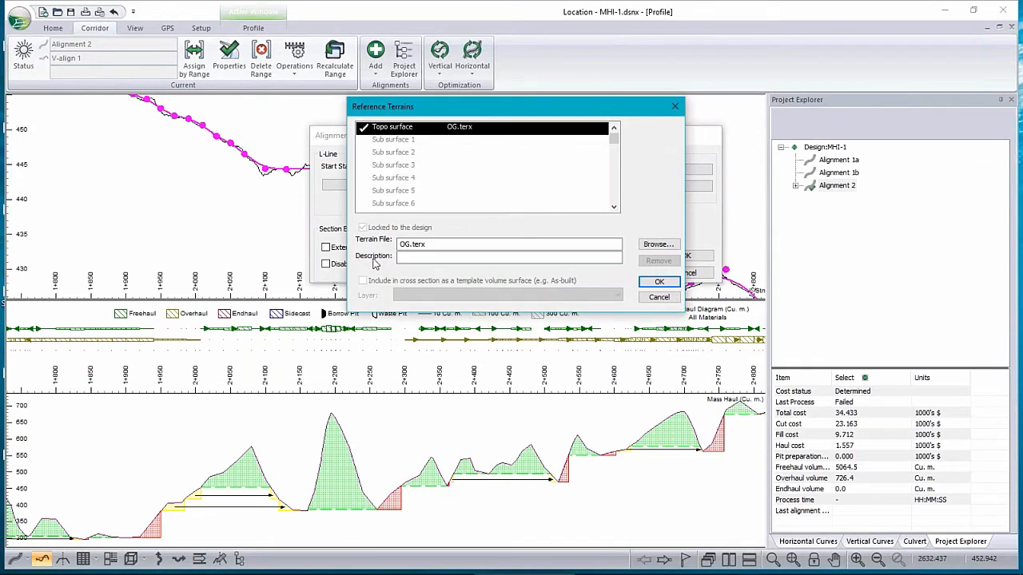
left_click(659, 297)
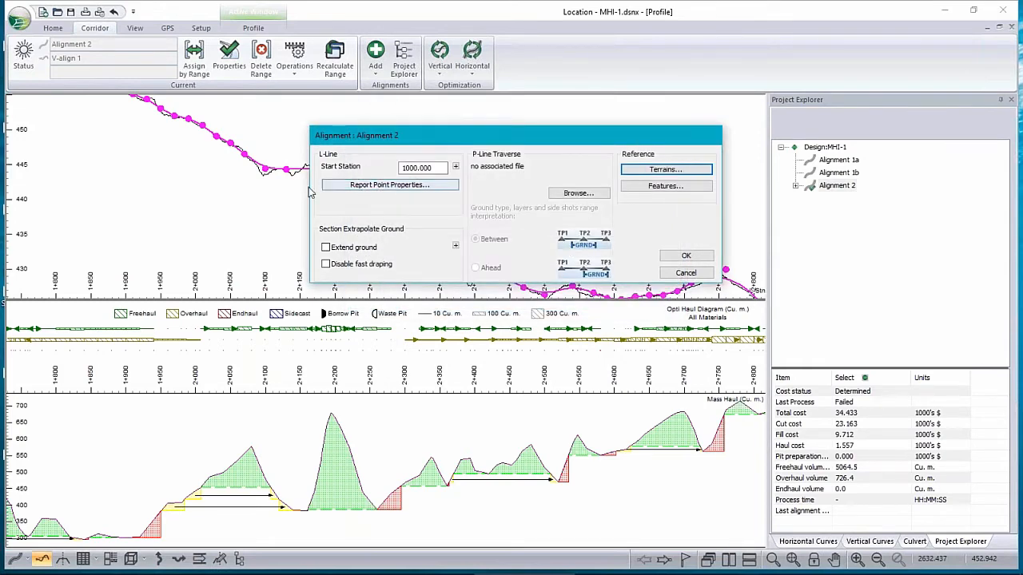
left_click(685, 272)
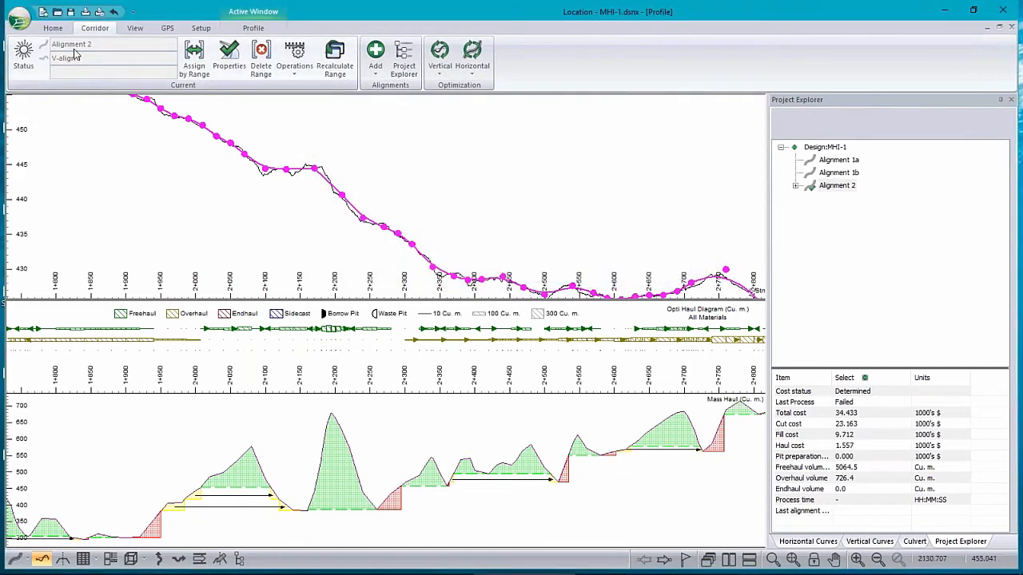
Examine the alignment settings in the Location Setup and leave them unchanged.
left_click(53, 28)
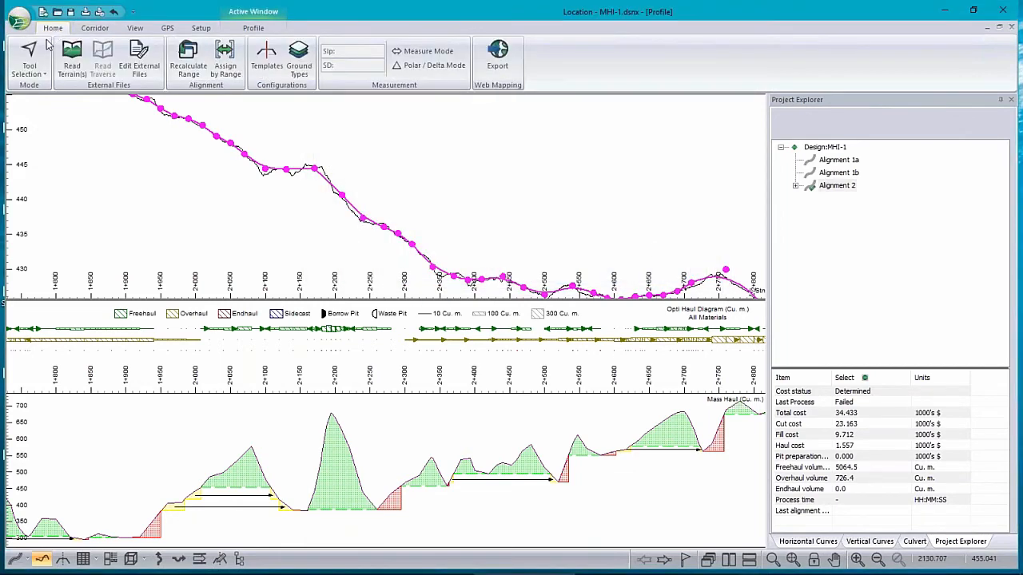
left_click(201, 28)
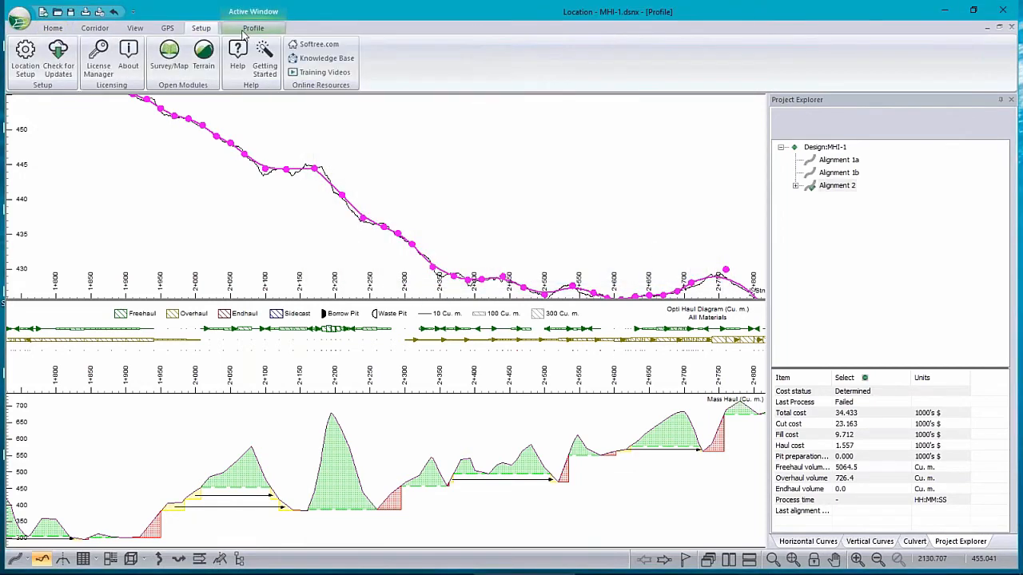
left_click(25, 69)
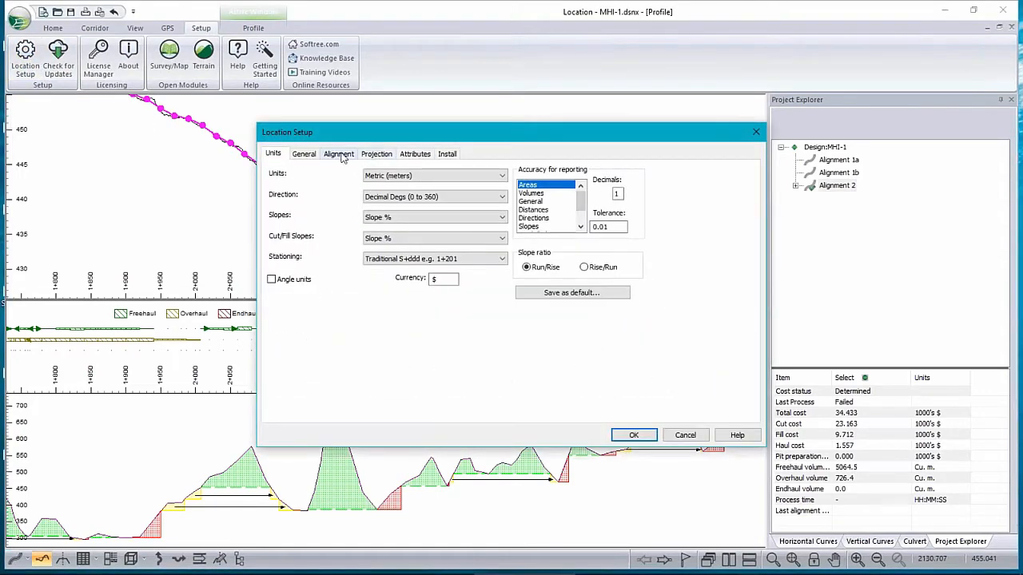
left_click(339, 154)
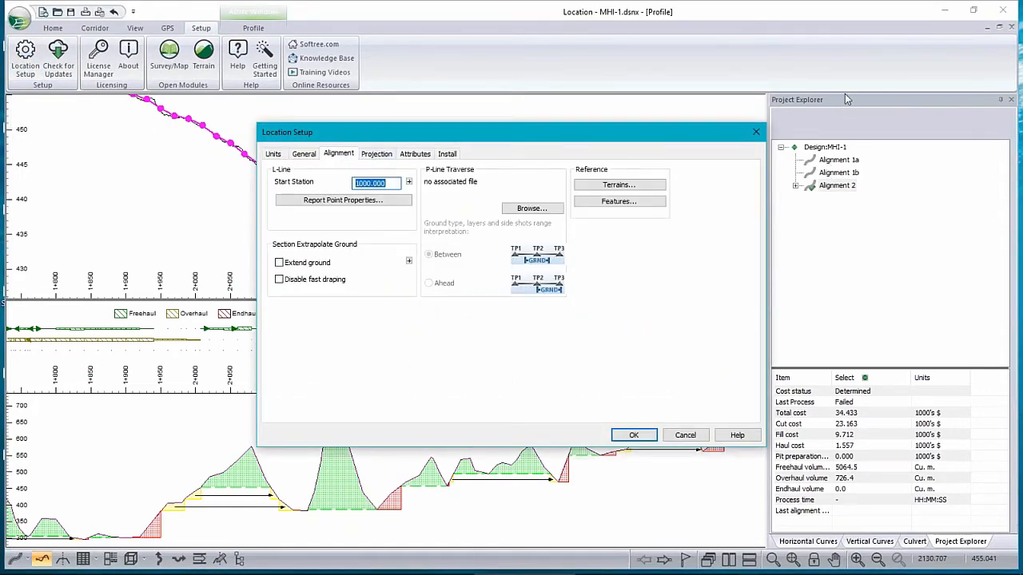
left_click(685, 438)
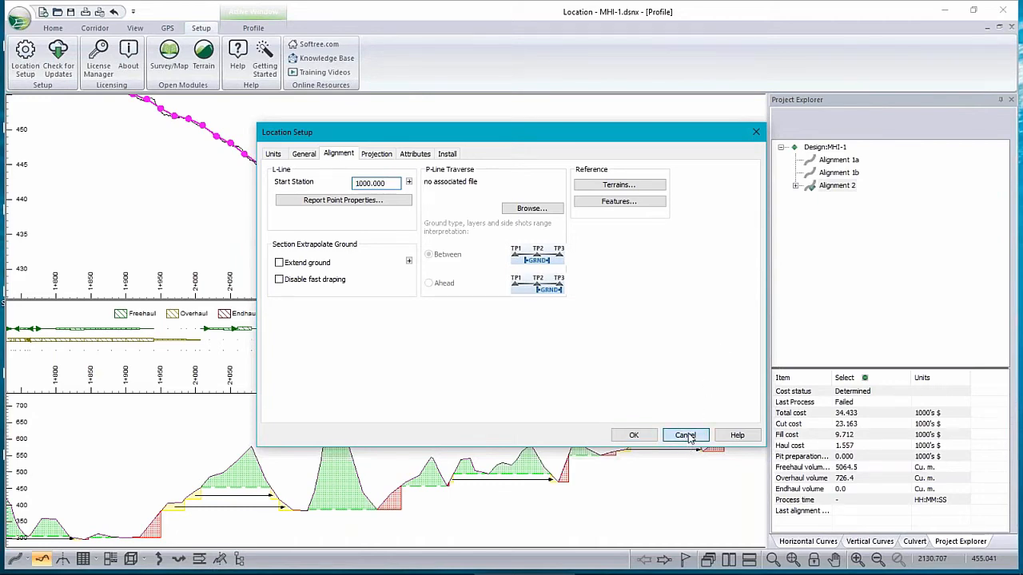
Examine the available alignment operations, the alignment selection for range recalculation, and the alignment types that can be added.
left_click(95, 28)
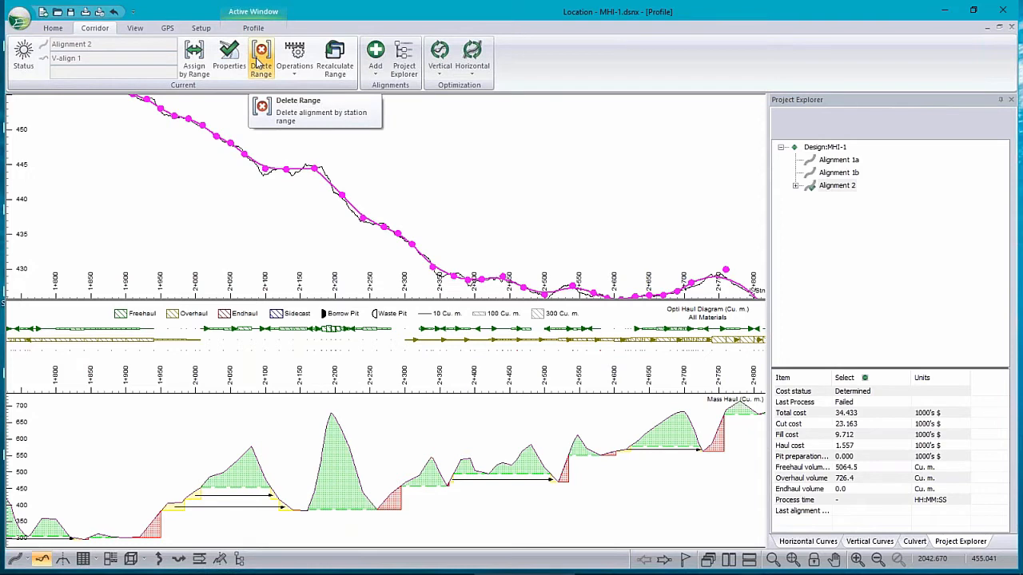
left_click(294, 60)
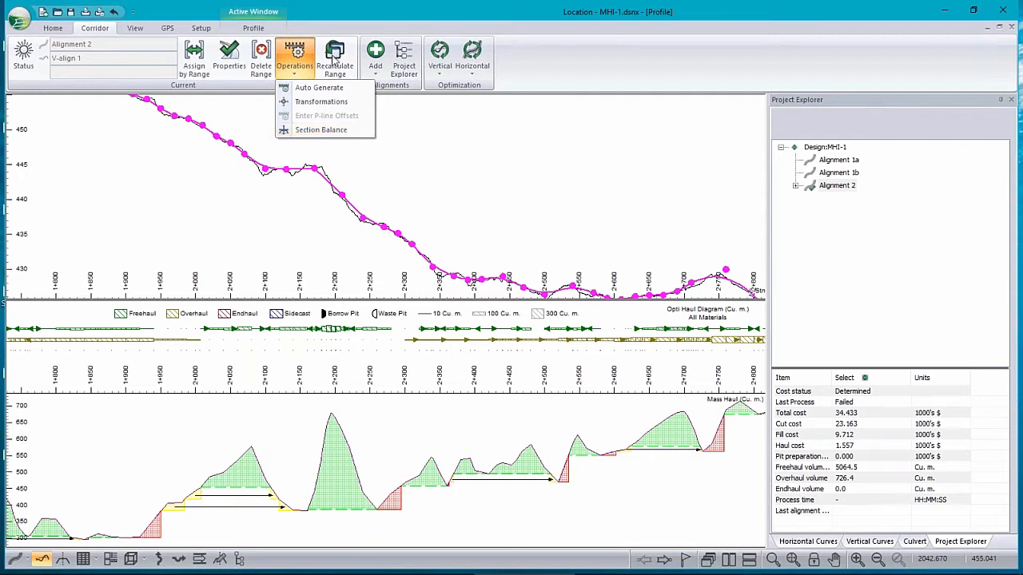
left_click(335, 62)
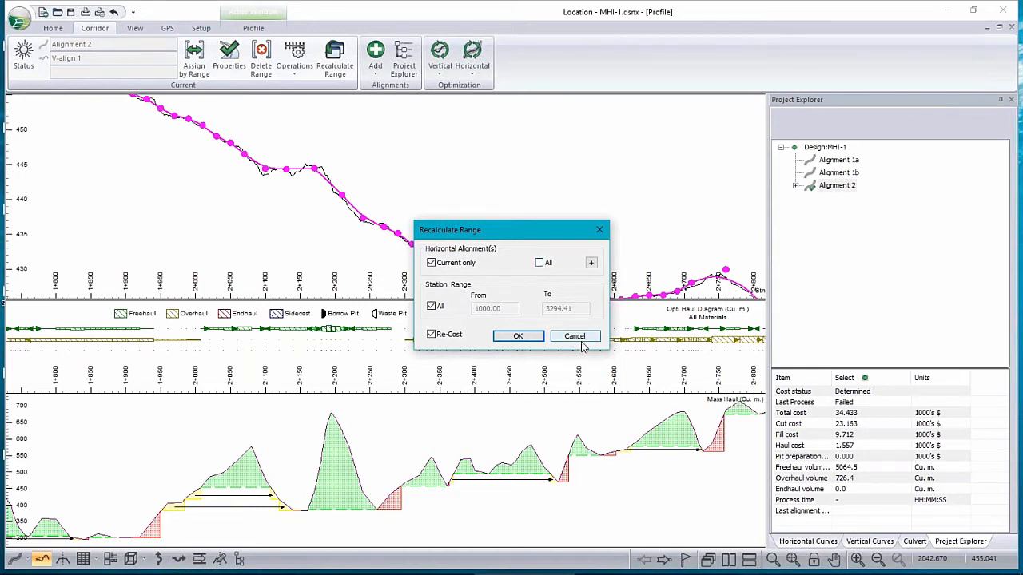
left_click(591, 263)
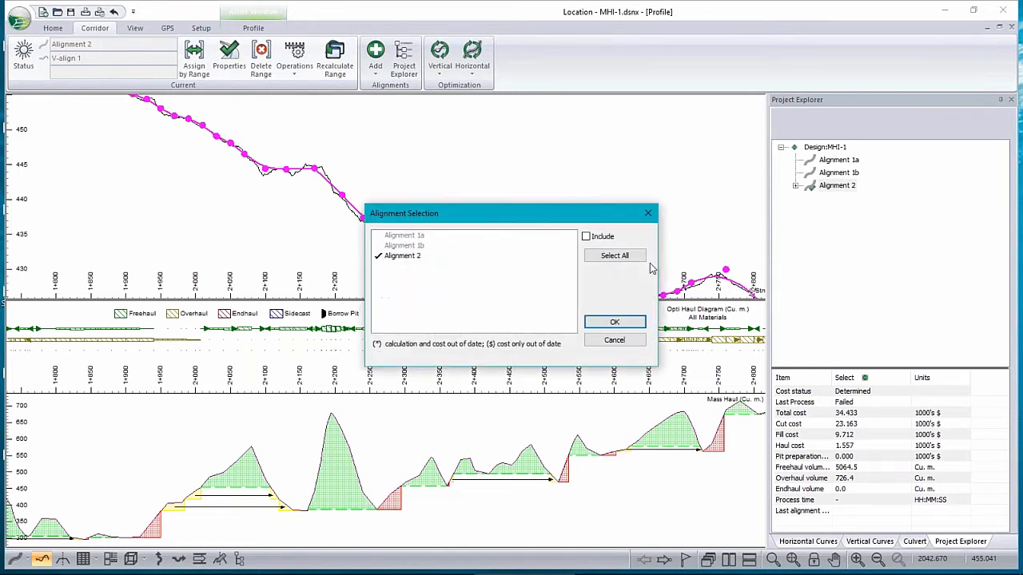
left_click(615, 340)
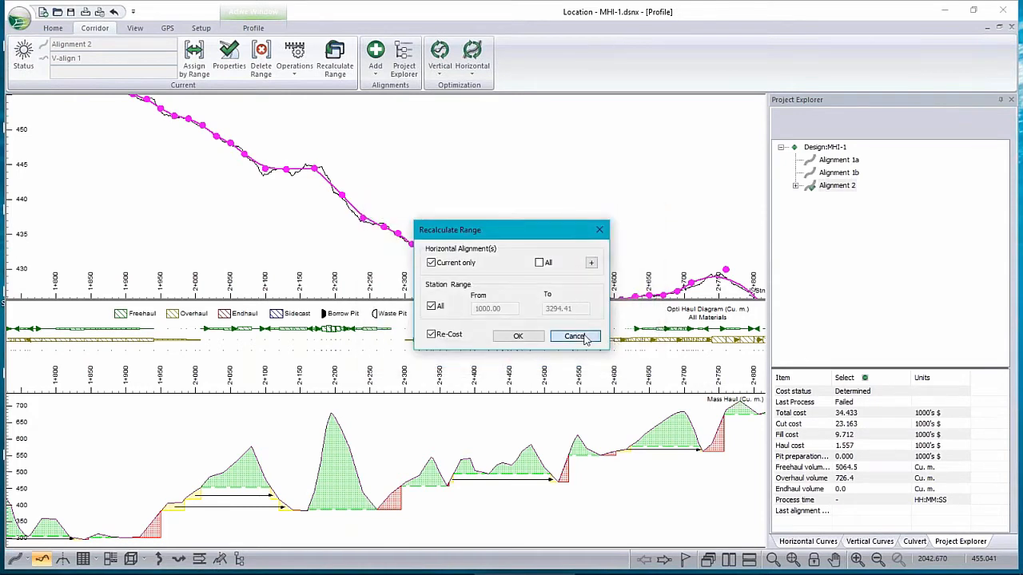
left_click(575, 335)
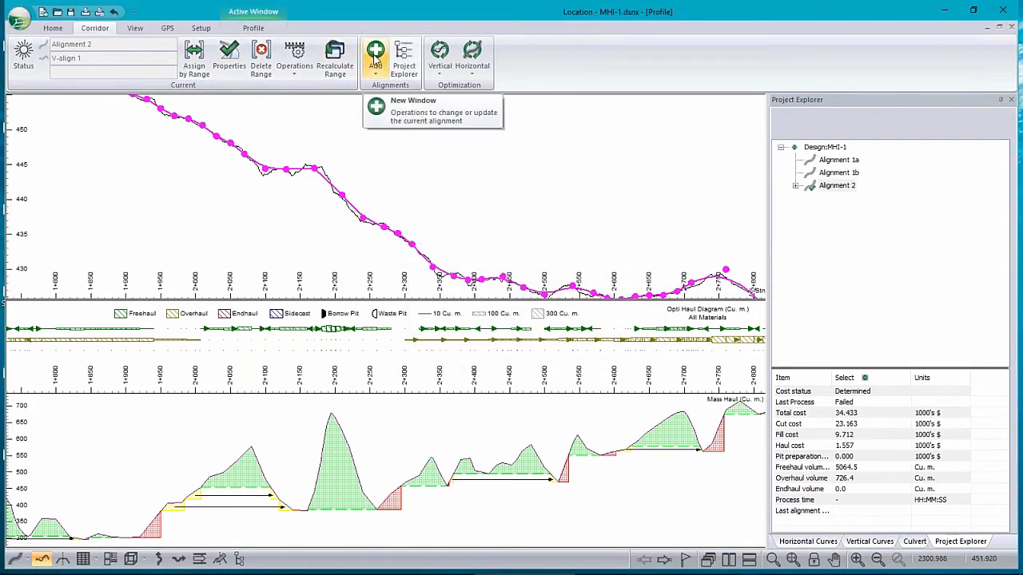
left_click(375, 61)
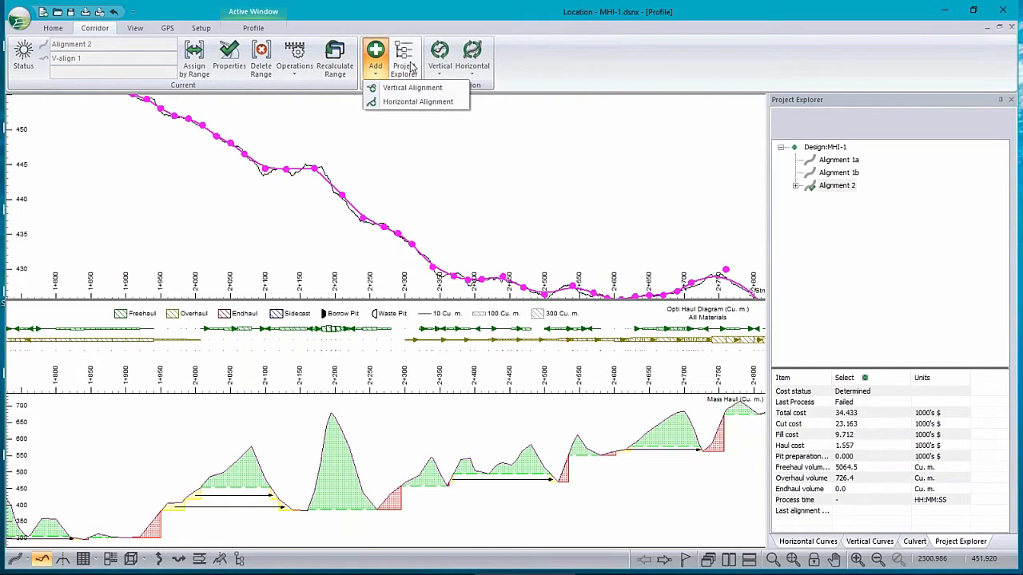
Close the Project Explorer and reopen it.
left_click(1013, 102)
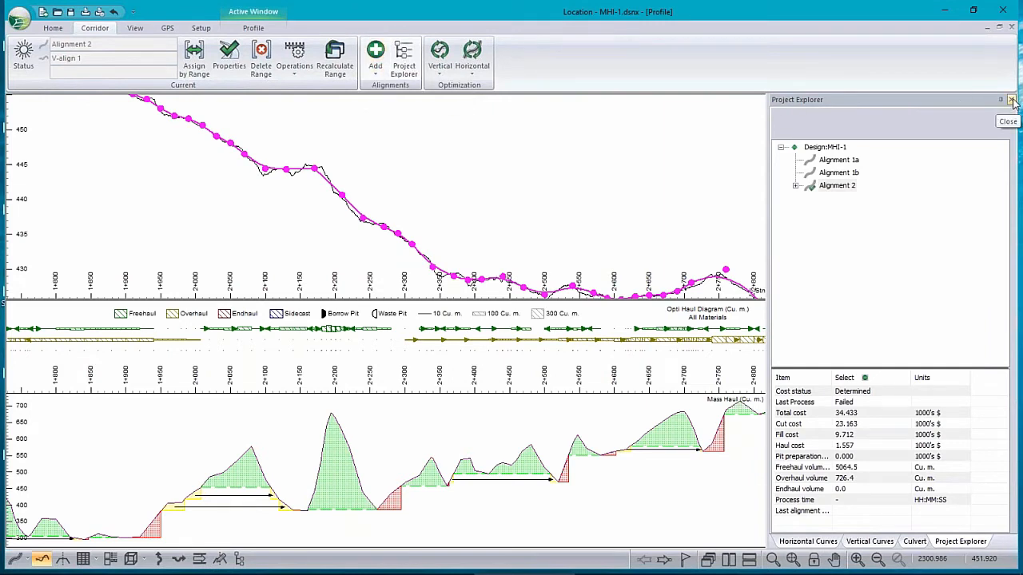
left_click(1012, 100)
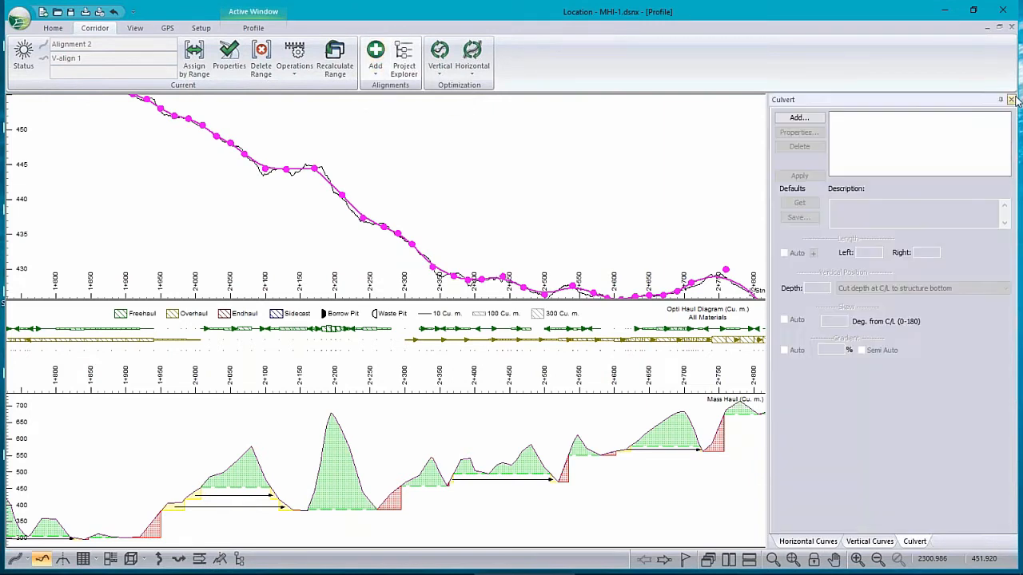
left_click(406, 64)
Look at the commands available for vertical and horizontal alignment optimization.
left_click(442, 71)
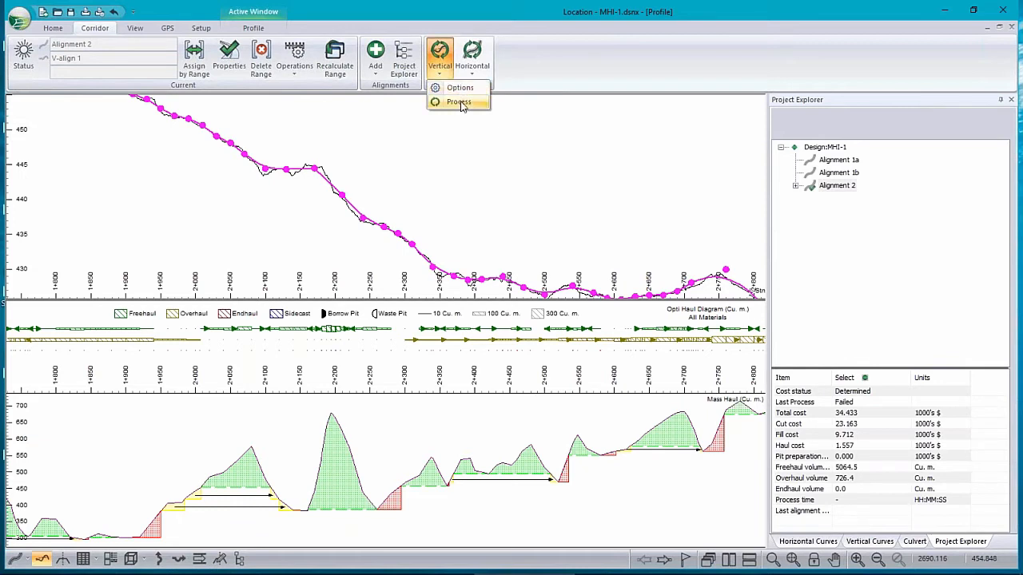
left_click(474, 64)
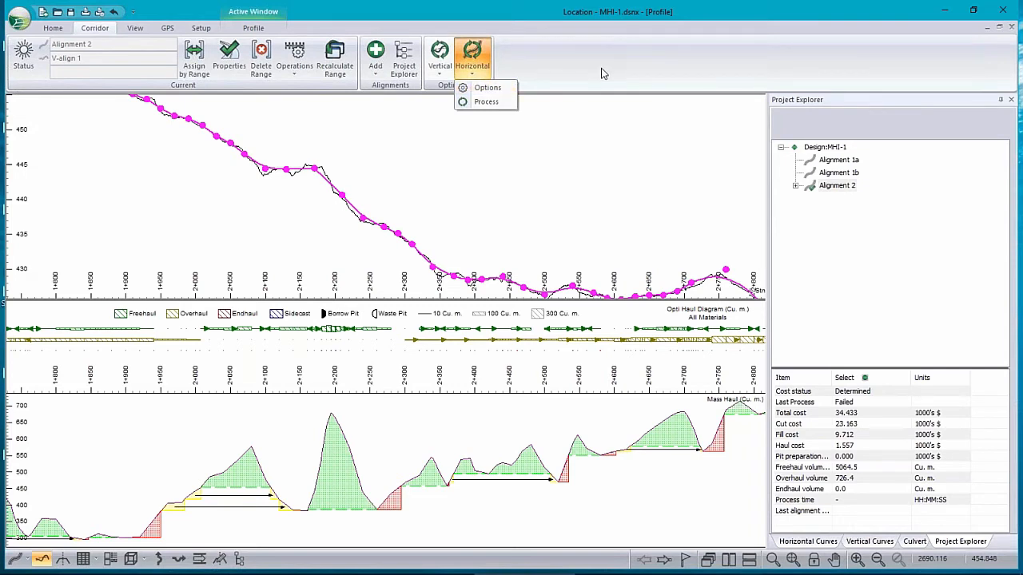
key("Escape")
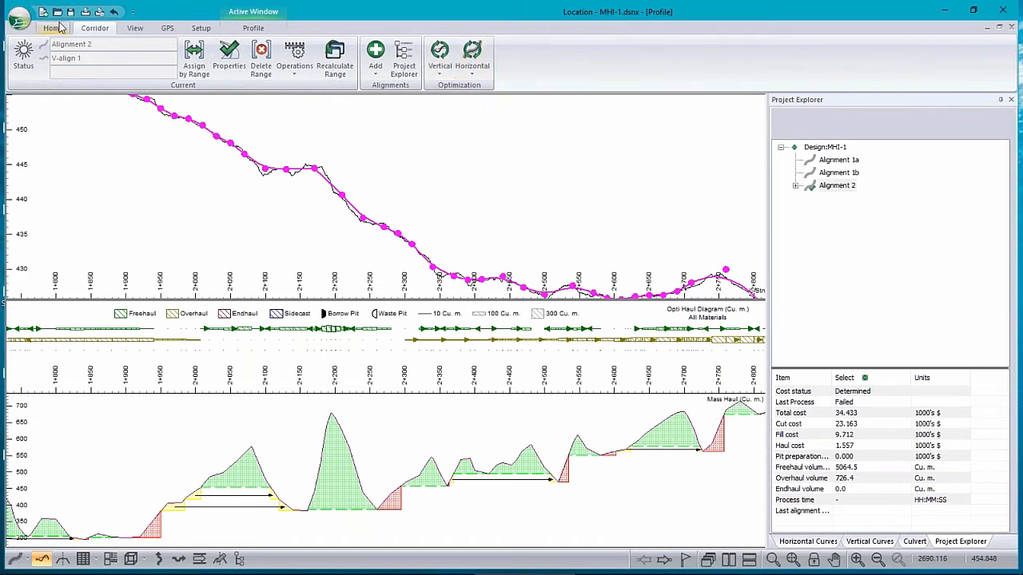
Open the recent design OptiHaul_1.dsnx in place of the MHI-1 design.
left_click(19, 22)
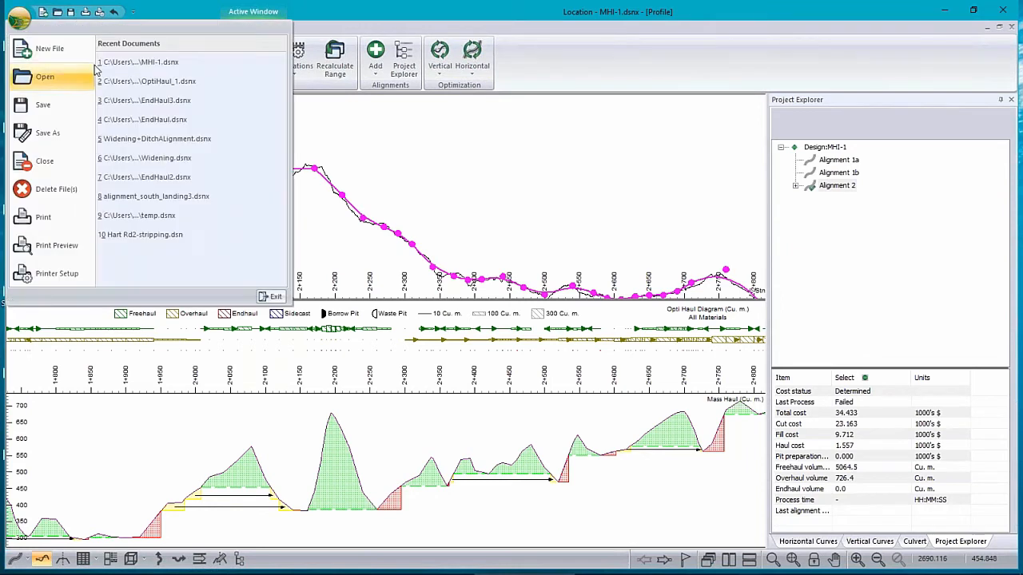
left_click(160, 81)
left_click(555, 327)
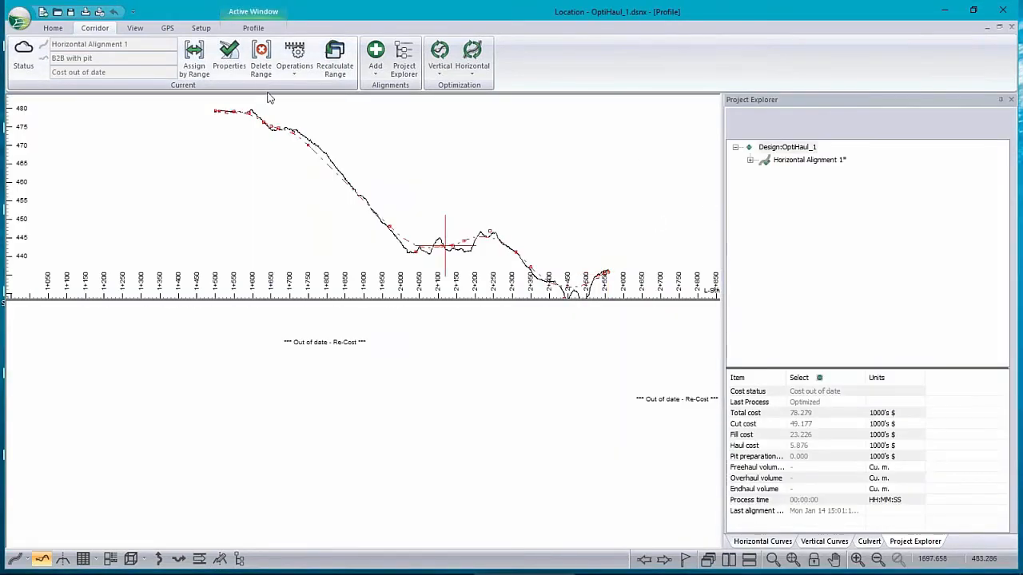
Recalculate Horizontal Alignment 1 in the OptiHaul_1 design and expand it in the project tree to show its vertical alignments.
left_click(335, 60)
left_click(518, 336)
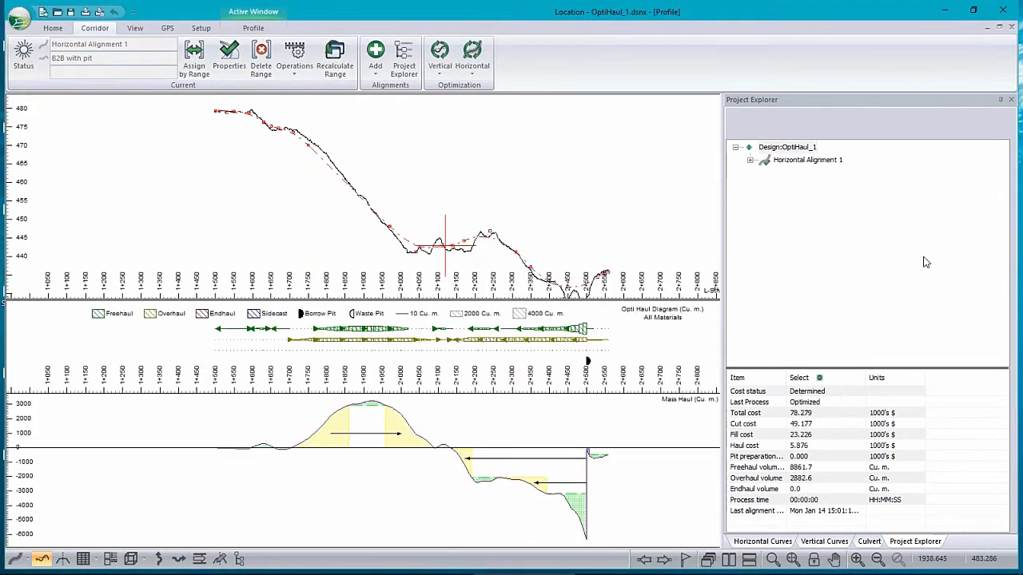
left_click(751, 162)
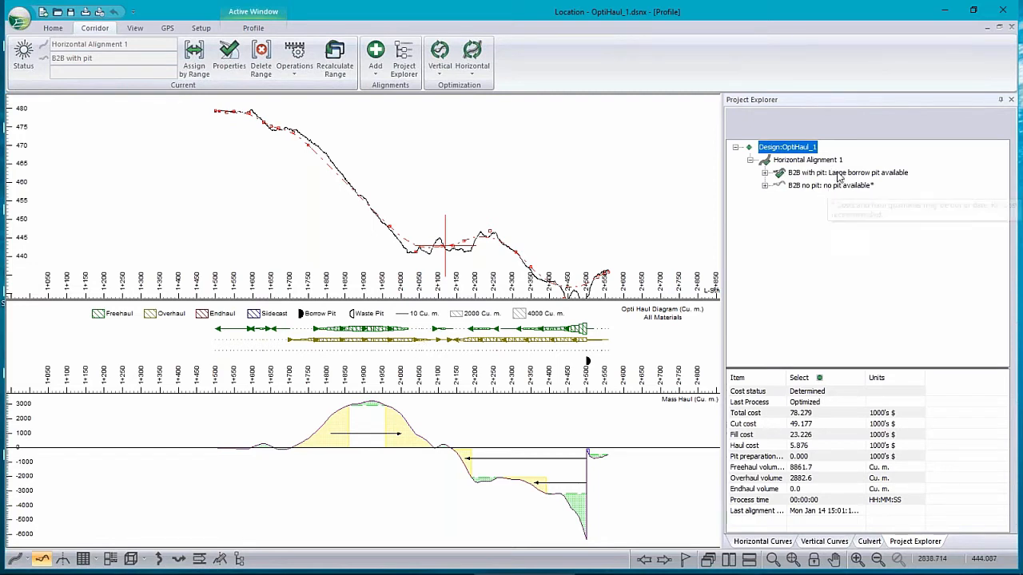
Show the plan view and start a new horizontal alignment named route 2 in the OptiHaul_1 design.
mouse_move(836, 192)
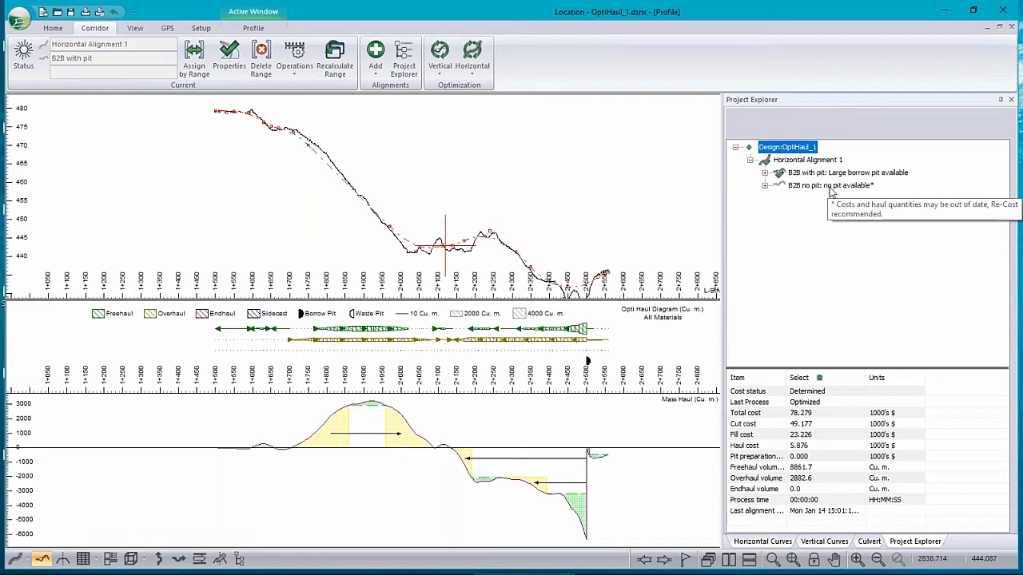
left_click(16, 564)
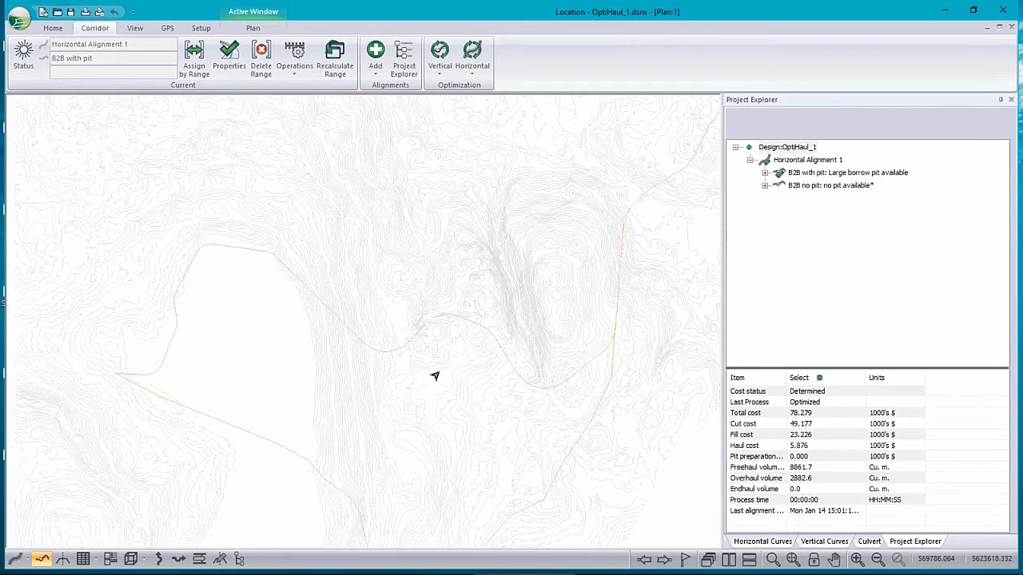
mouse_move(685, 313)
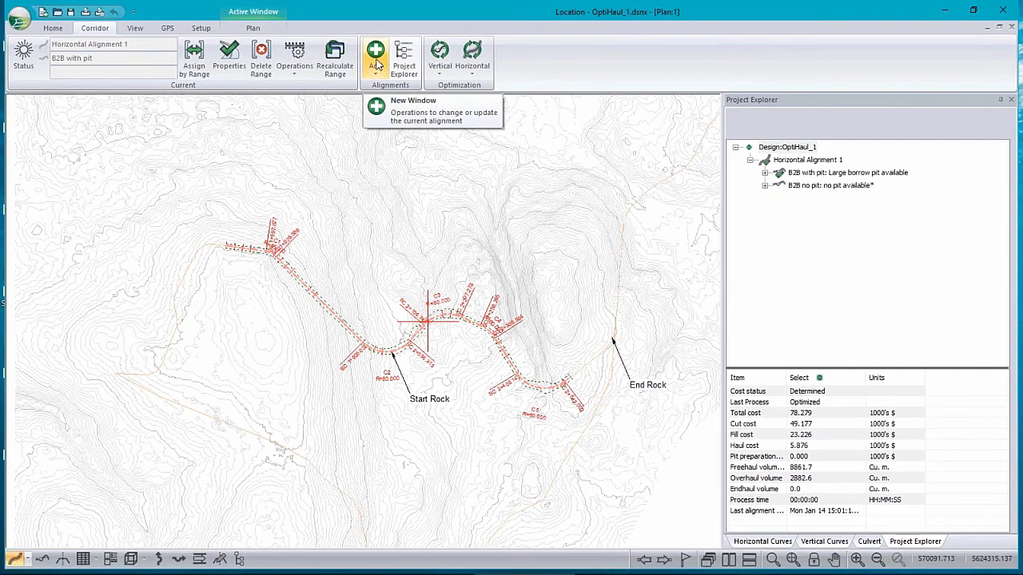
right_click(786, 147)
mouse_move(815, 153)
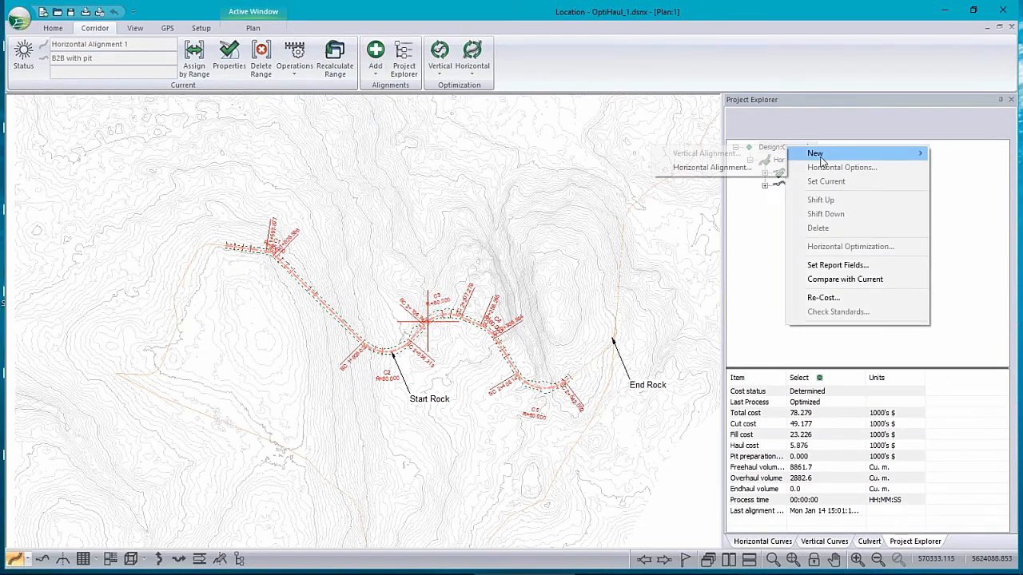
left_click(722, 168)
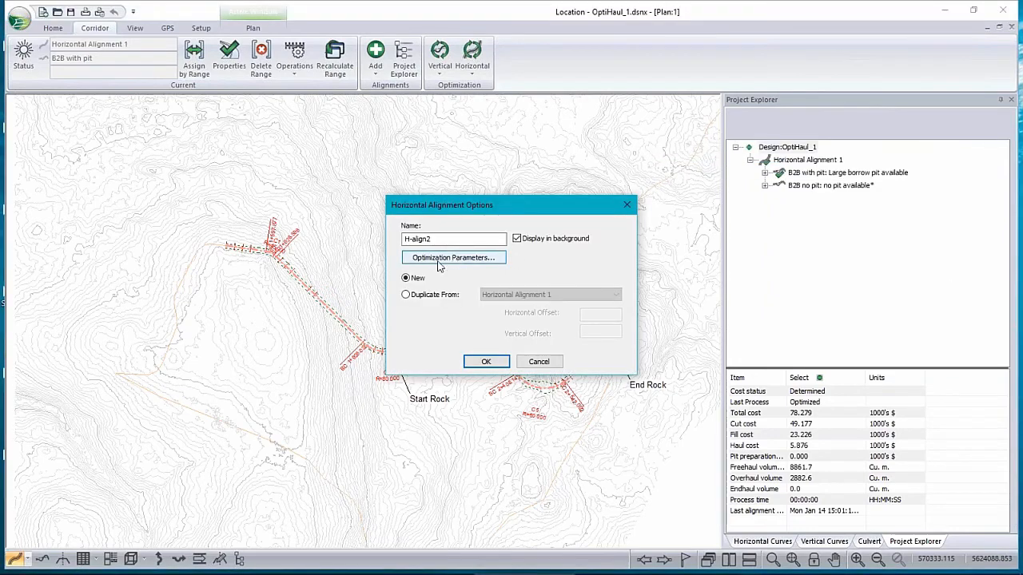
double_click(420, 239)
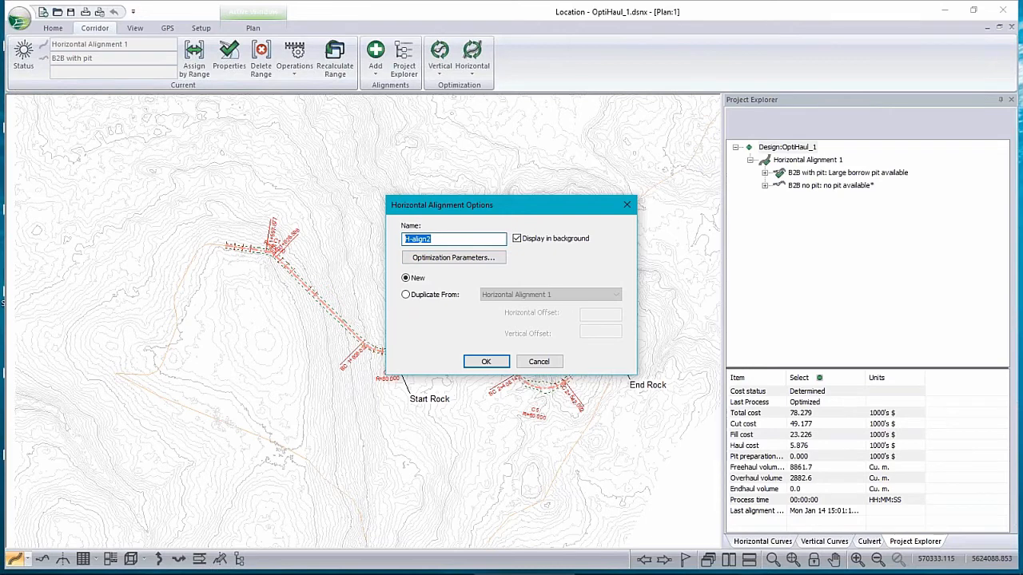
type("route 2")
left_click(488, 362)
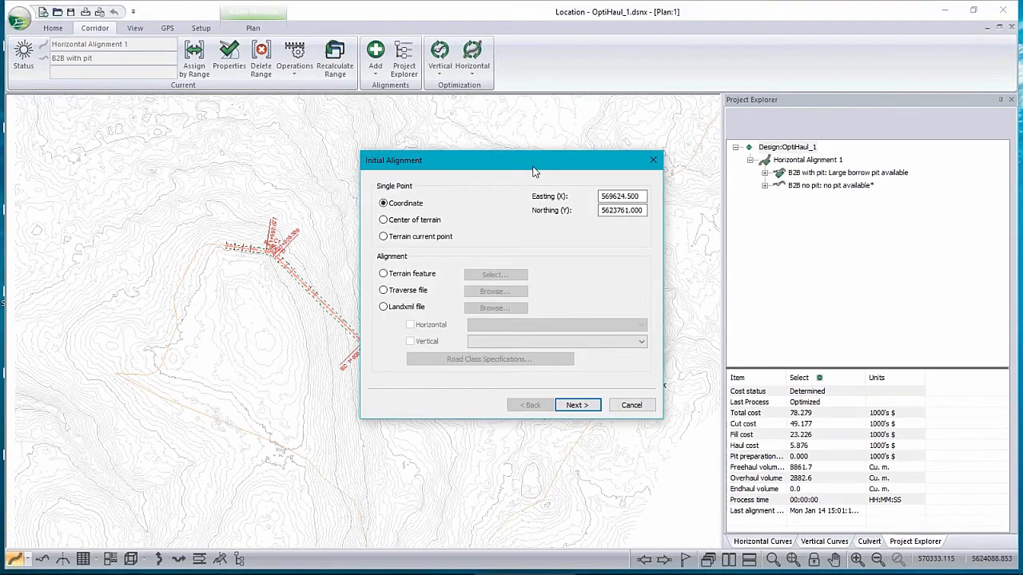
Load the LandXML file route 2.xml from the Resource Road folder as the initial alignment for route 2.
left_click(420, 220)
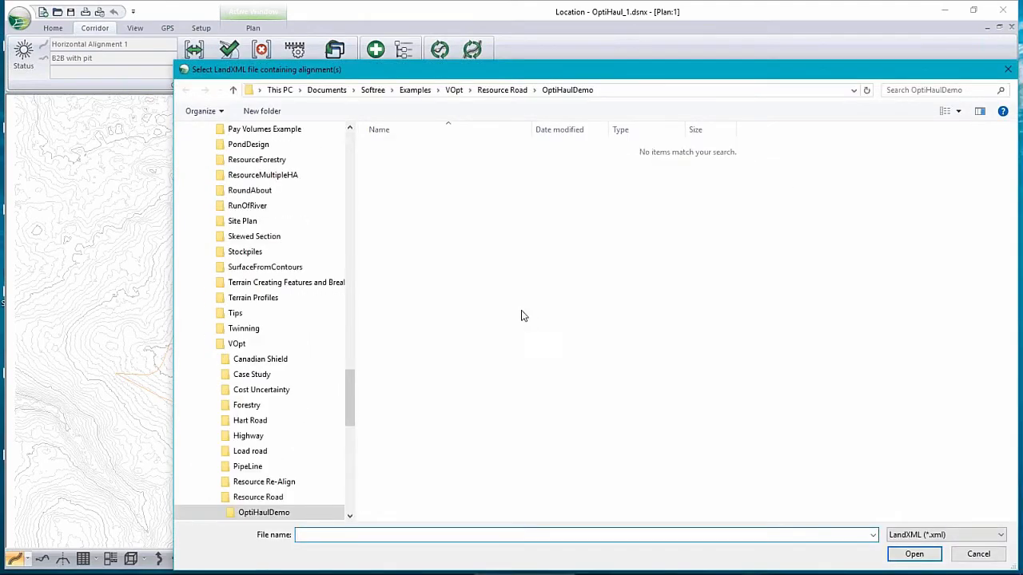
left_click(502, 89)
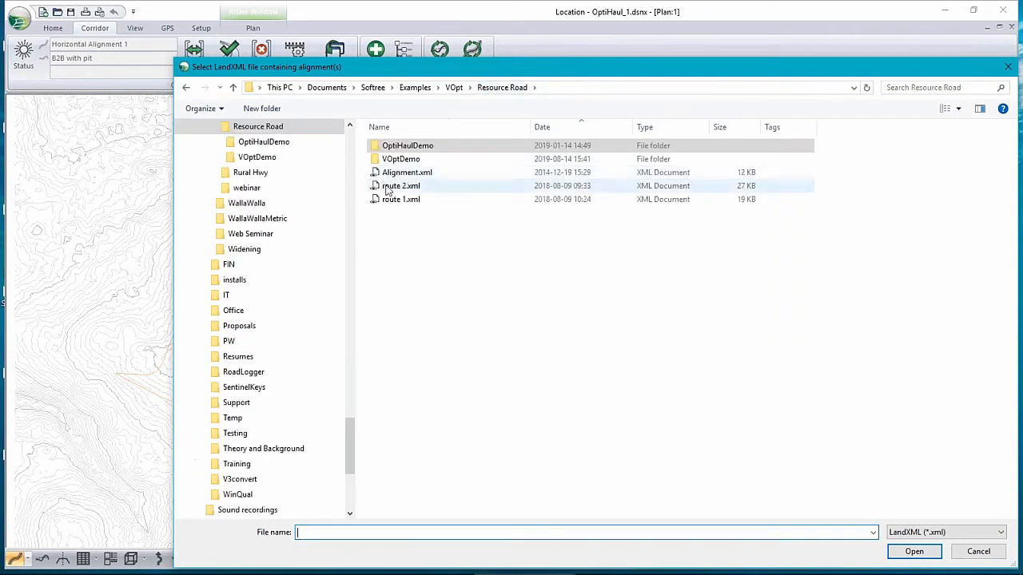
left_click(403, 186)
left_click(923, 556)
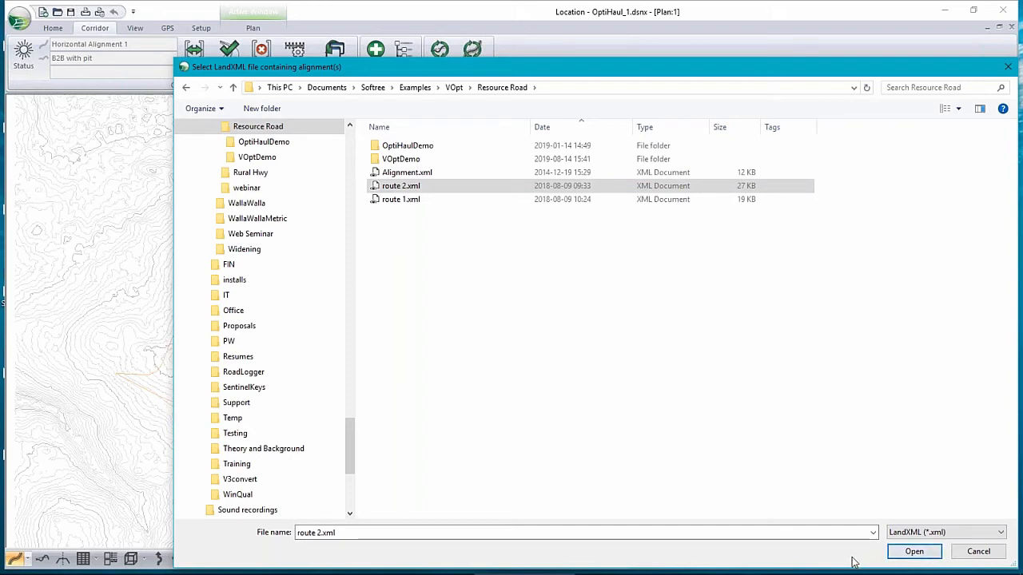
left_click(398, 187)
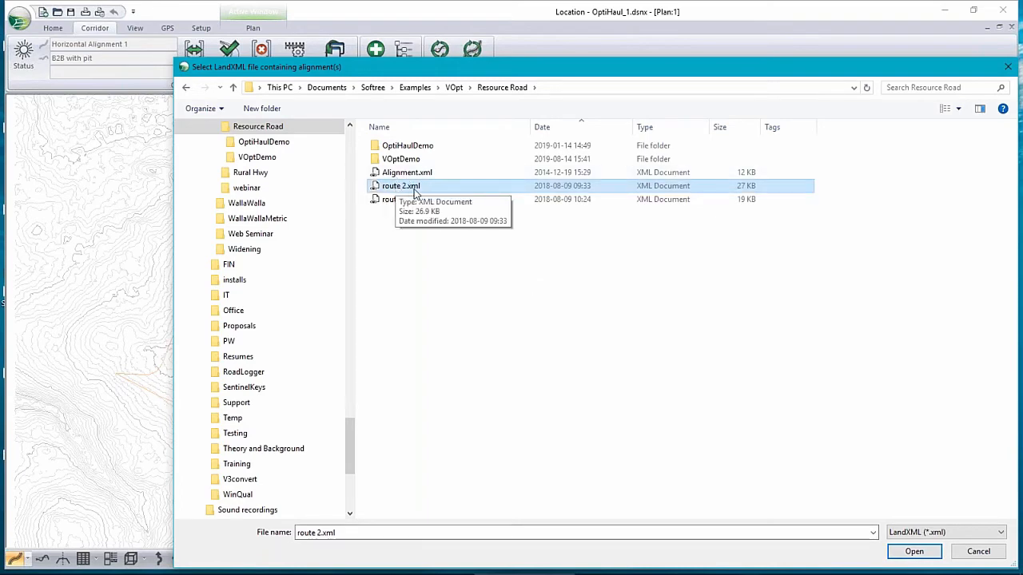
left_click(916, 552)
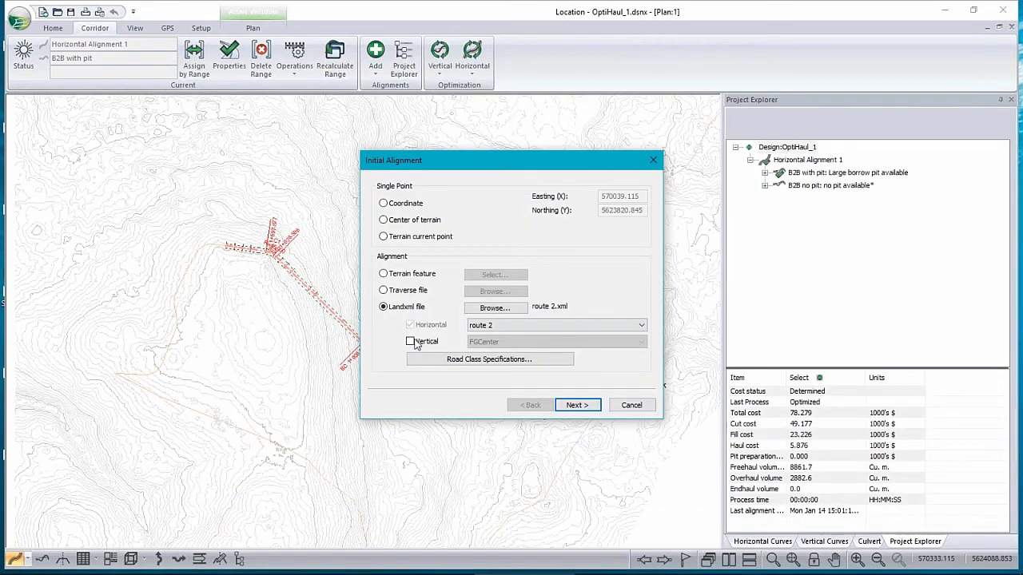
Finish creating route 2 with the default standard cross-section template.
left_click(415, 343)
left_click(587, 405)
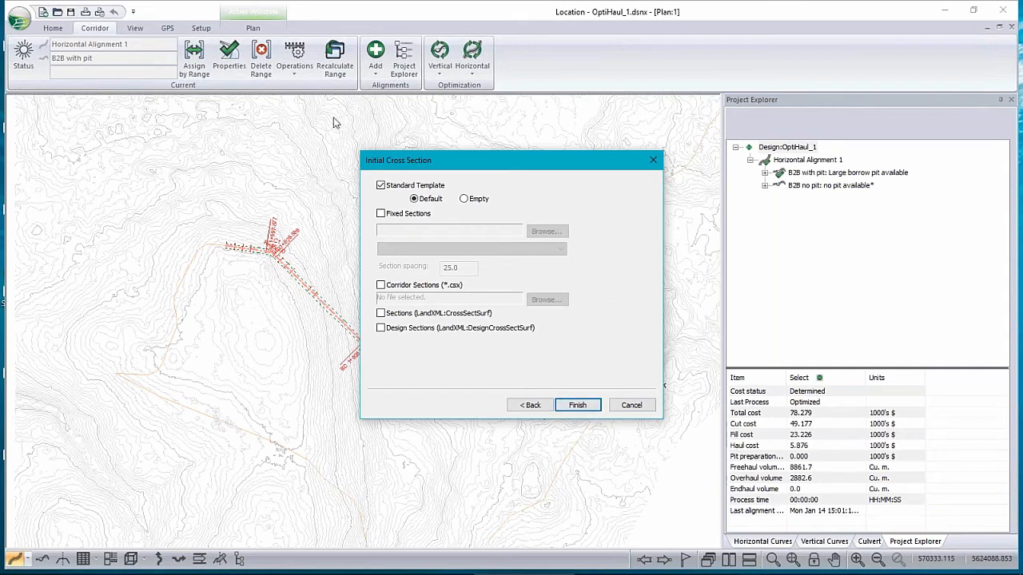
left_click(474, 200)
left_click(415, 200)
left_click(578, 406)
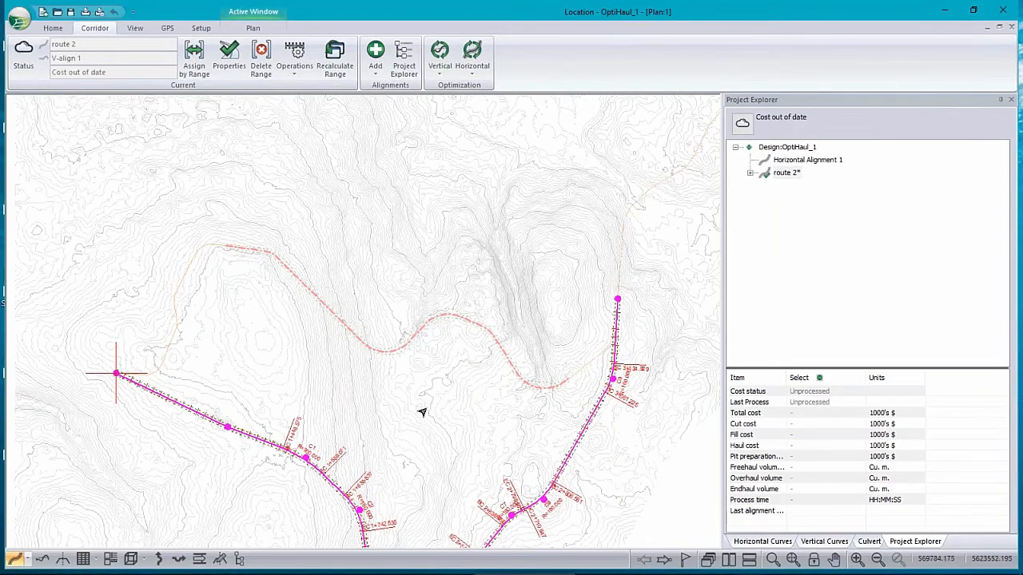
Set Horizontal Alignment 1 as current, and switch the current alignment back to route 2 from the plan view.
middle_click_drag(421, 411, 418, 308)
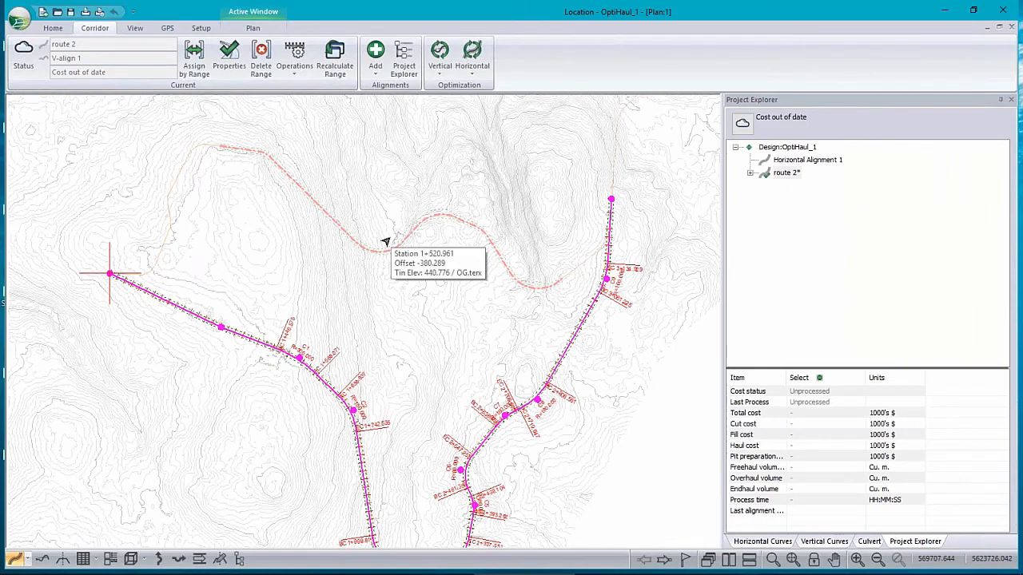
right_click(788, 163)
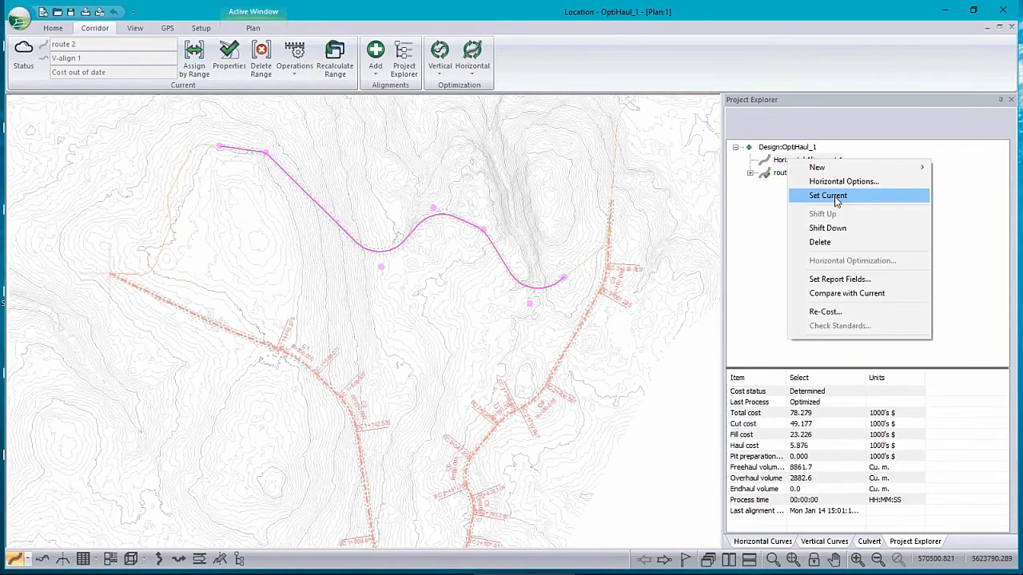
left_click(833, 196)
right_click(449, 303)
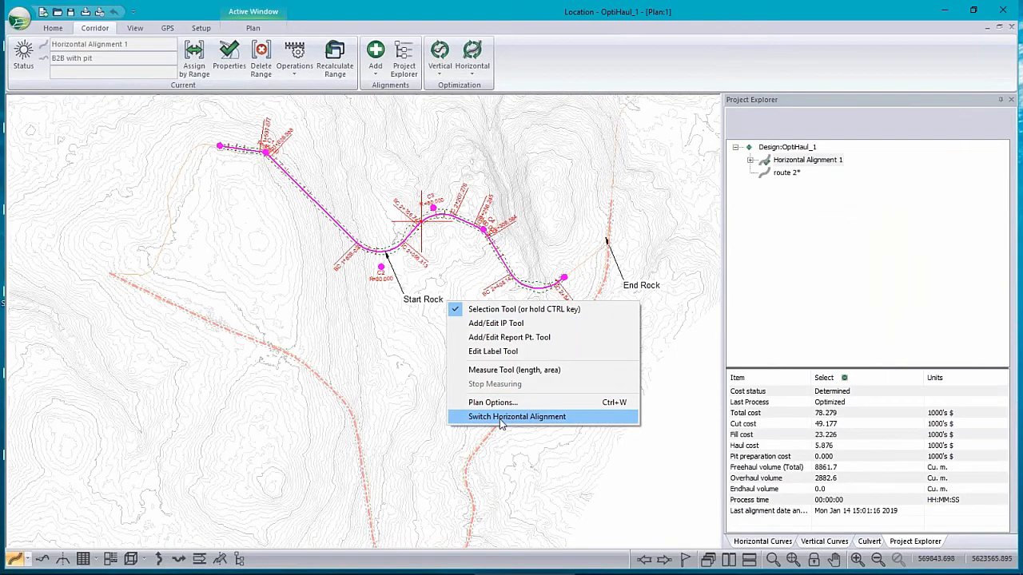
left_click(500, 419)
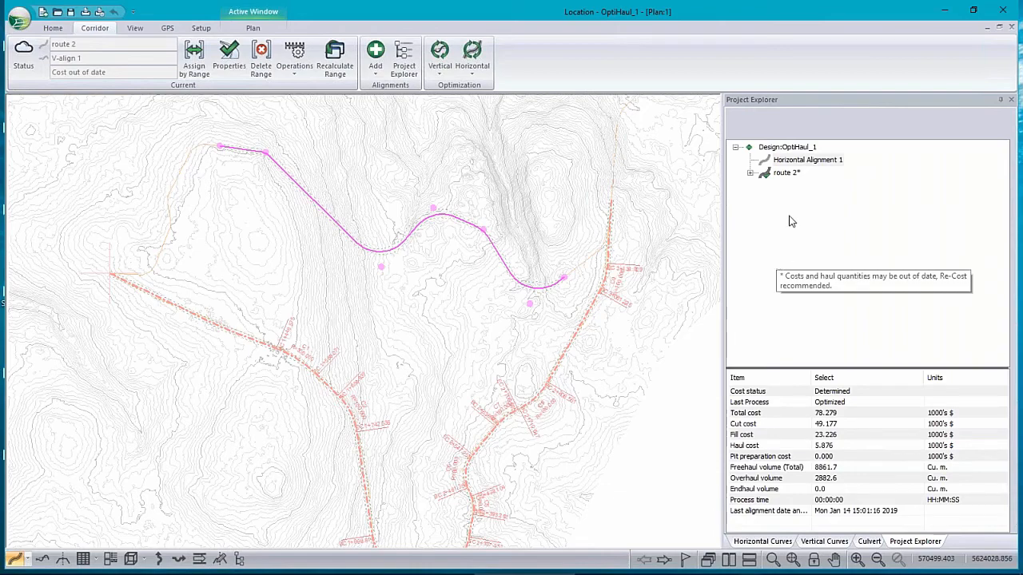
Start another new horizontal alignment named route 1 all.
left_click(375, 60)
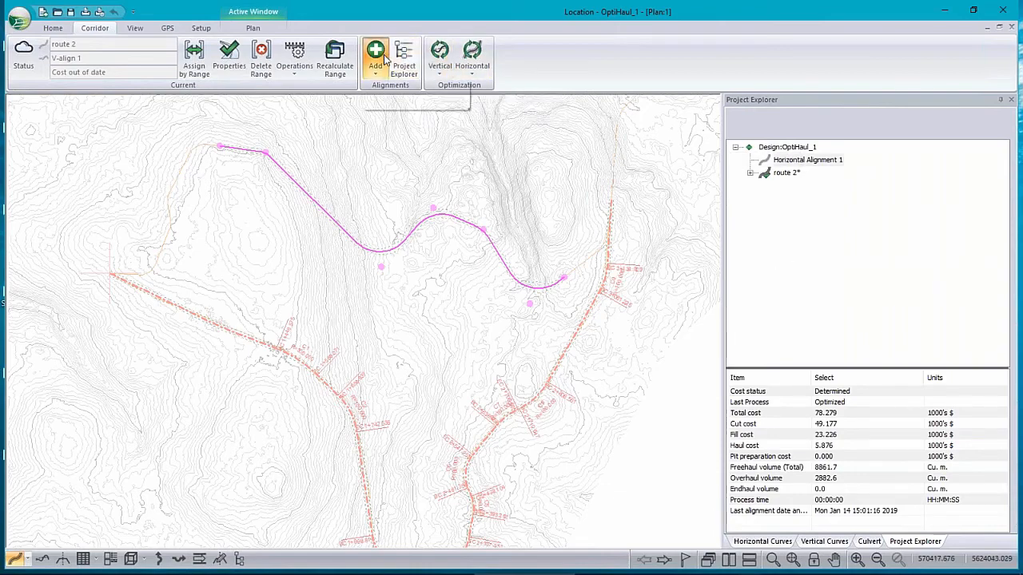
left_click(432, 102)
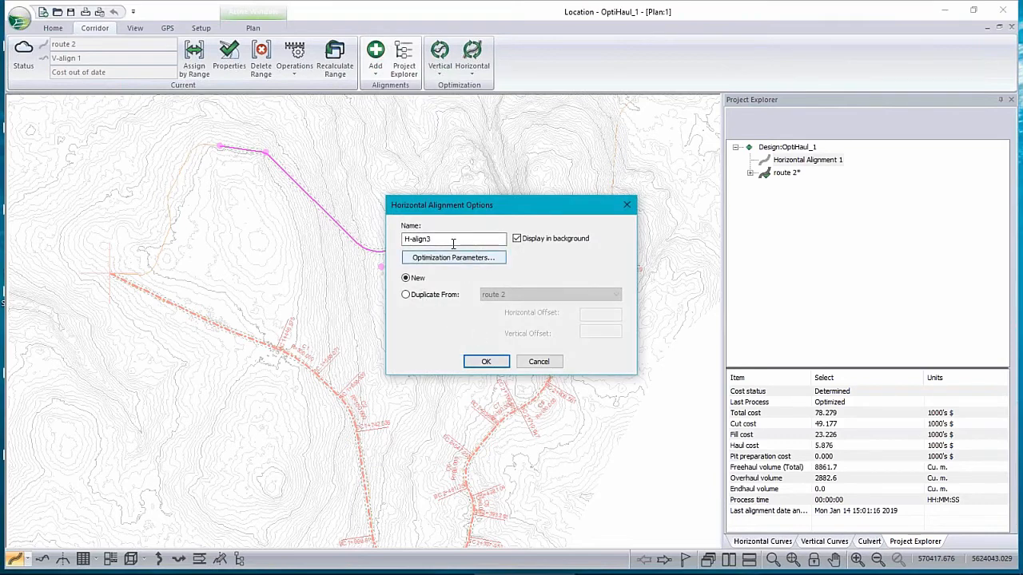
left_click_drag(452, 241, 251, 222)
type("roi")
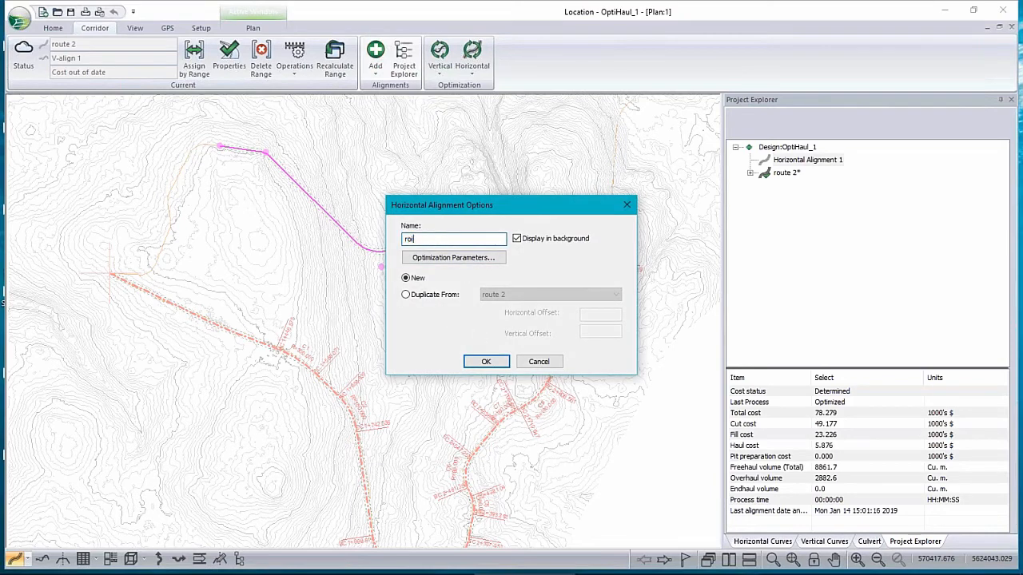
key("BackSpace")
left_click(486, 362)
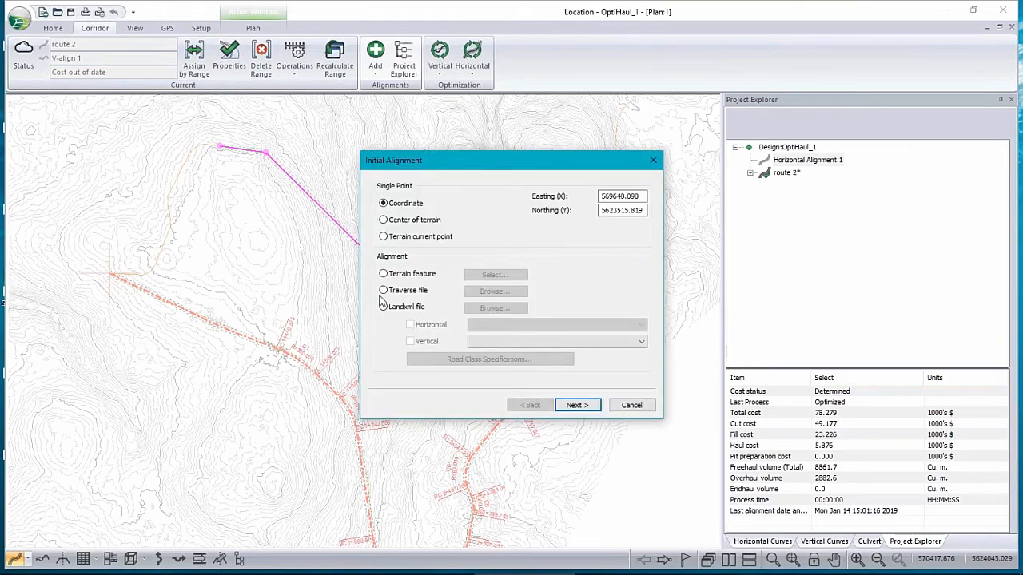
Create route 1 all from the LandXML file route 1.xml, keeping the default initial cross-section settings.
left_click(384, 307)
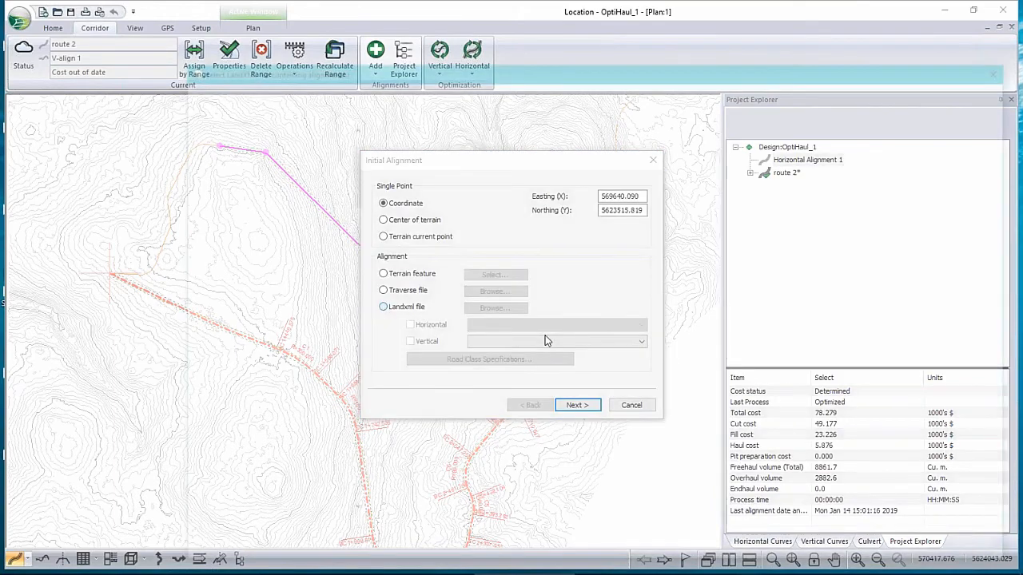
left_click(399, 199)
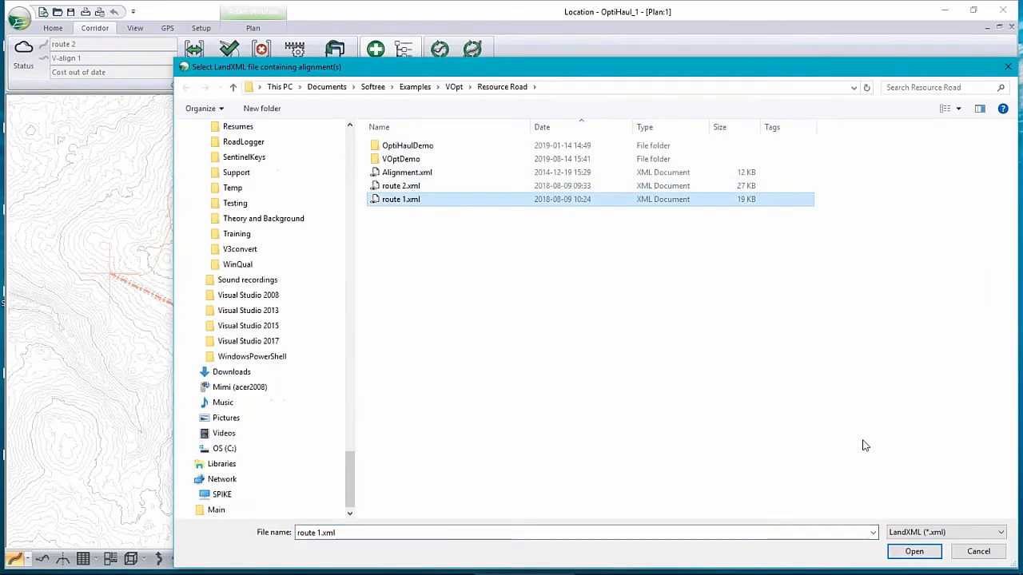
left_click(915, 552)
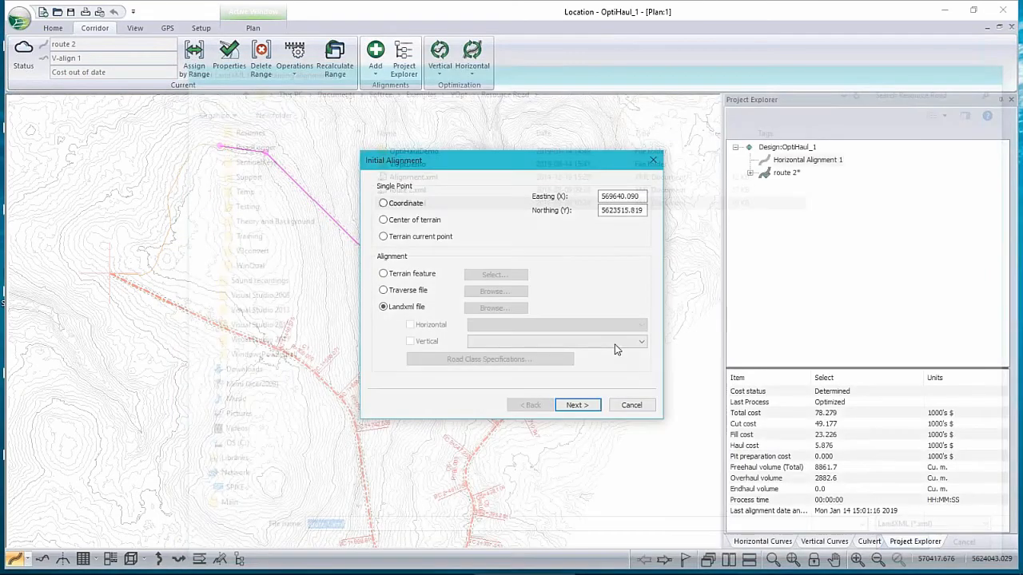
left_click(590, 409)
left_click(578, 405)
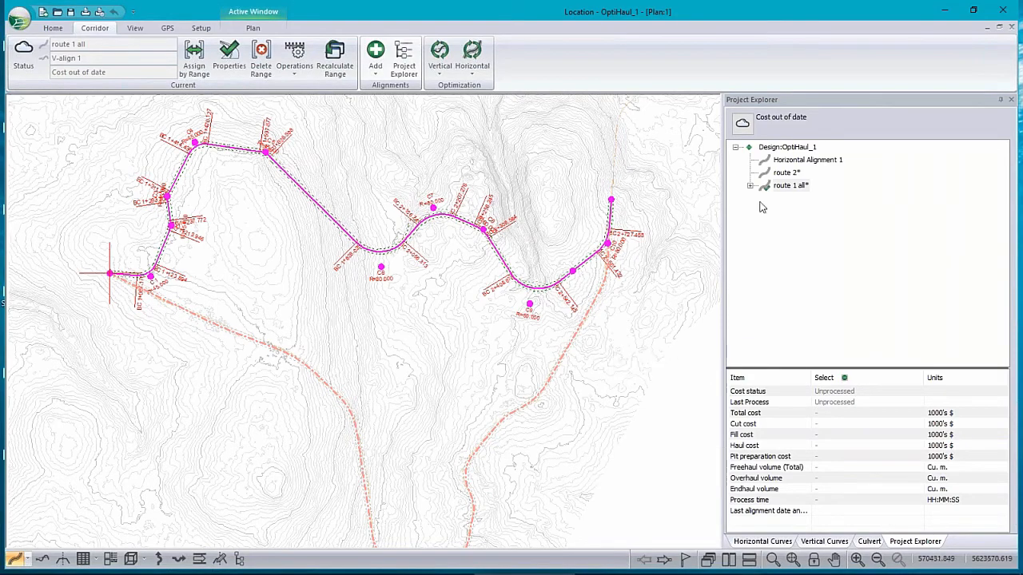
Compare Horizontal Alignment 1 with route 1 all in the plan, and shift route 1 all above route 2 in the project tree.
left_click(793, 161)
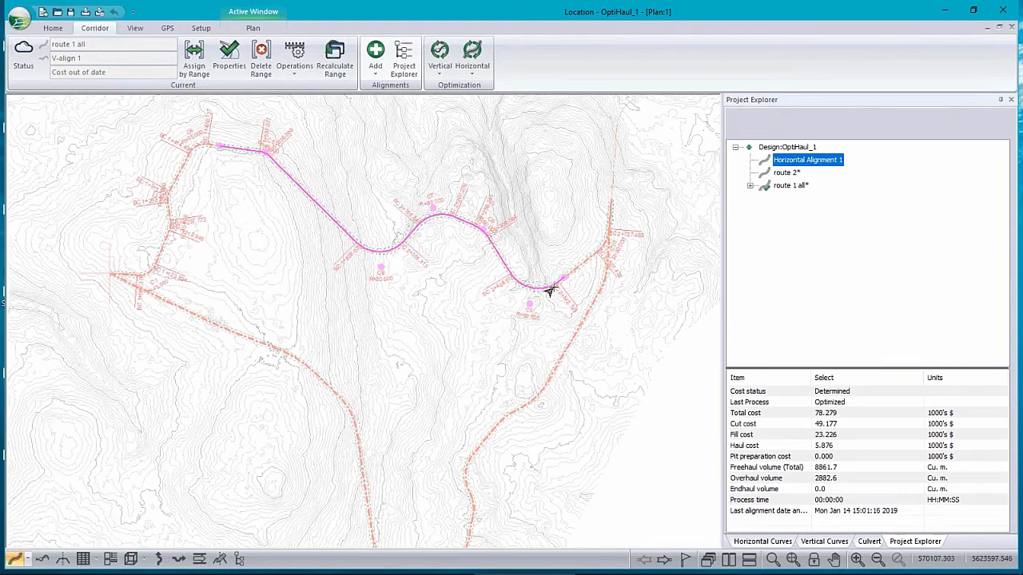
left_click(788, 189)
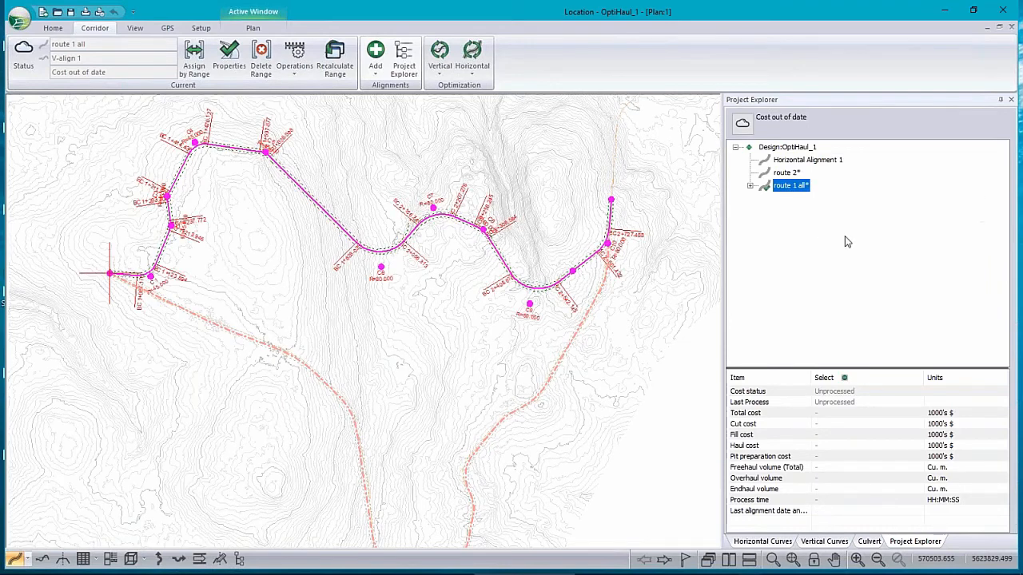
right_click(788, 194)
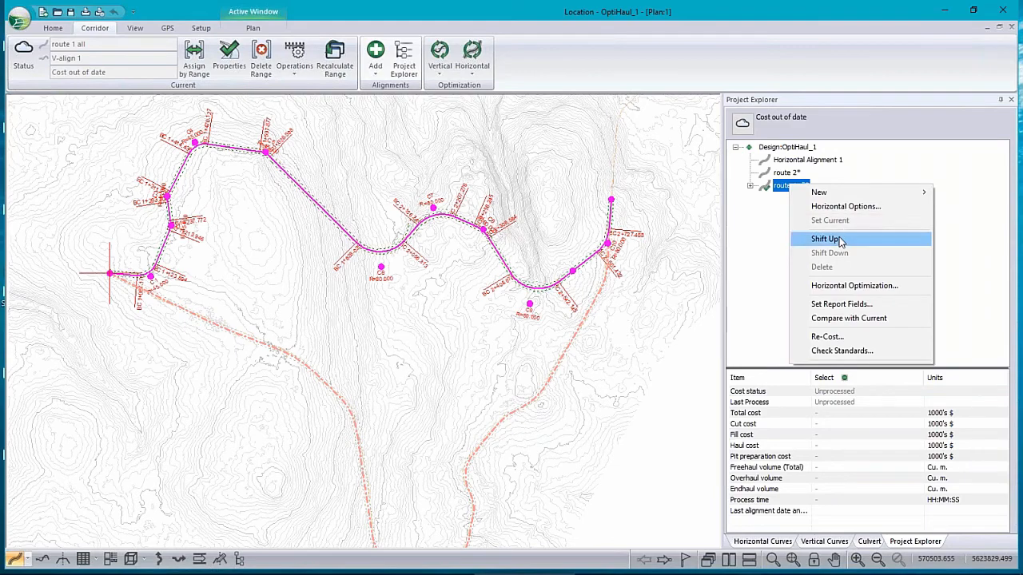
left_click(827, 239)
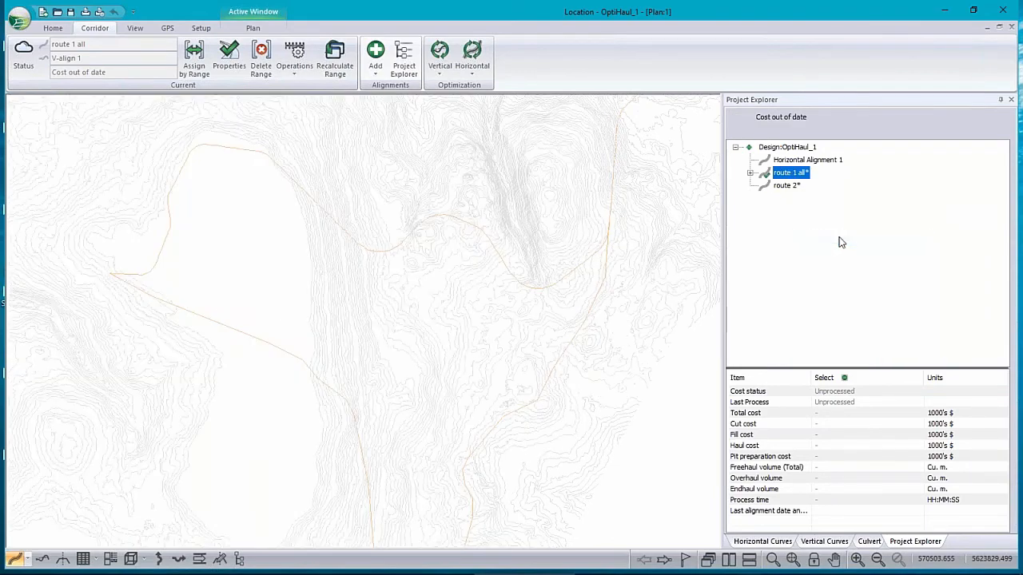
Rename Horizontal Alignment 1 as route 1 short, and expand route 1 all to show its vertical alignment.
right_click(797, 164)
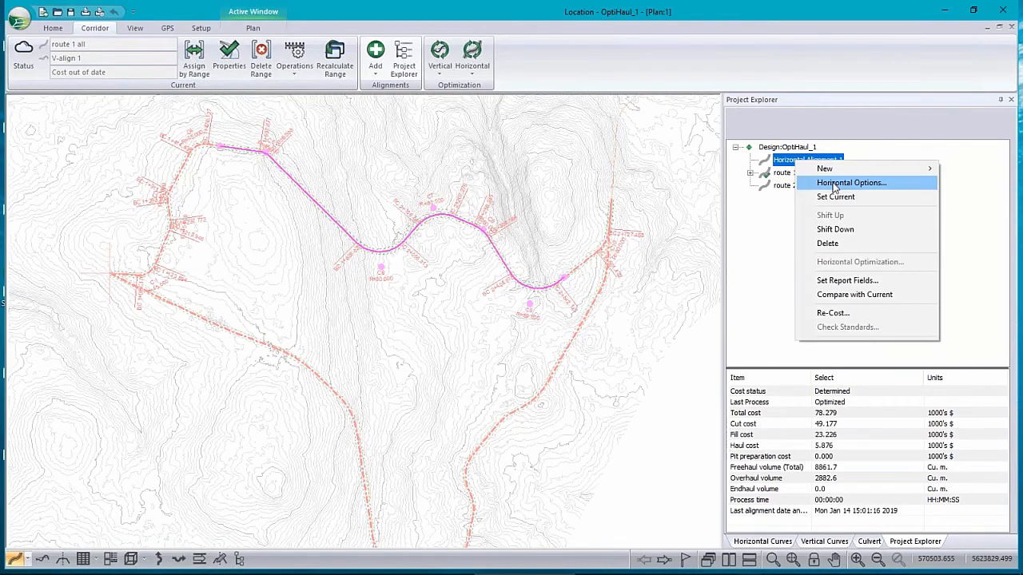
left_click(835, 188)
left_click_drag(482, 239, 402, 241)
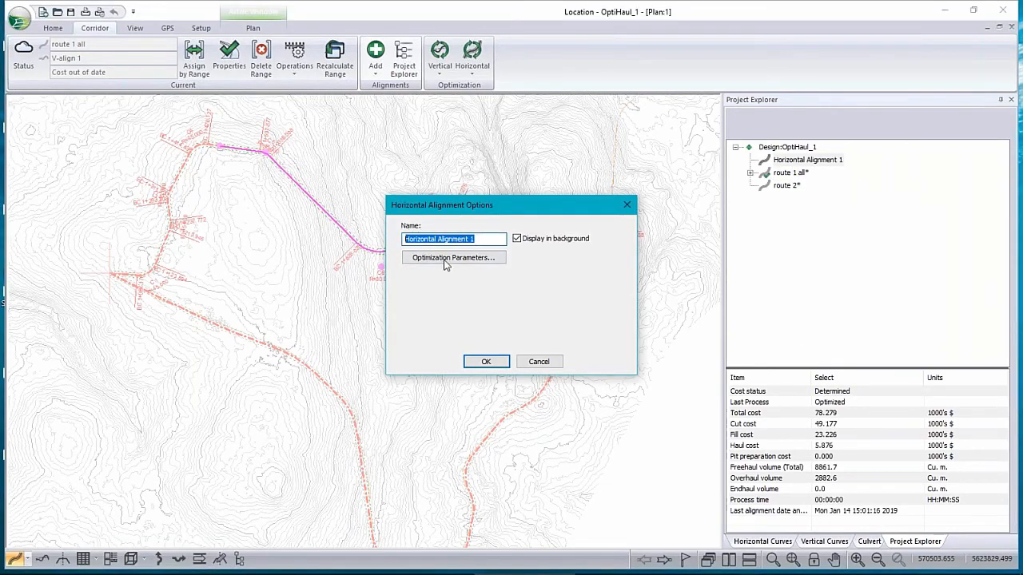
type("route 1 short")
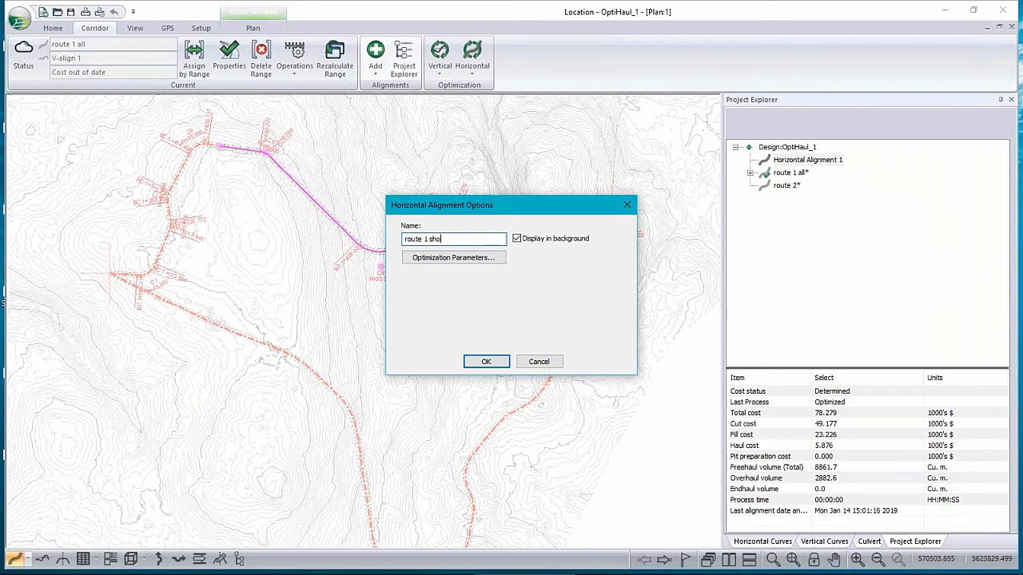
left_click(486, 362)
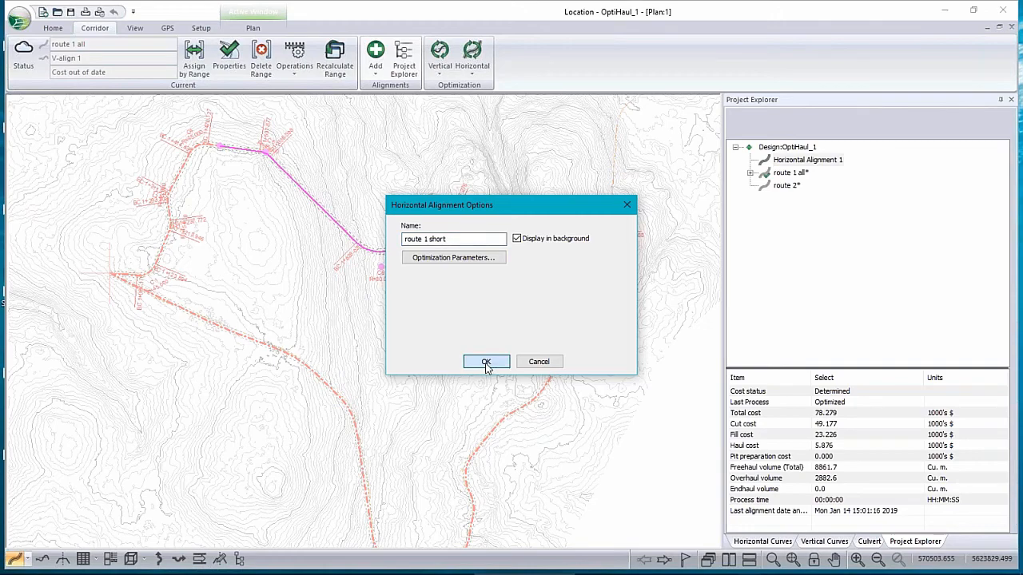
left_click(750, 172)
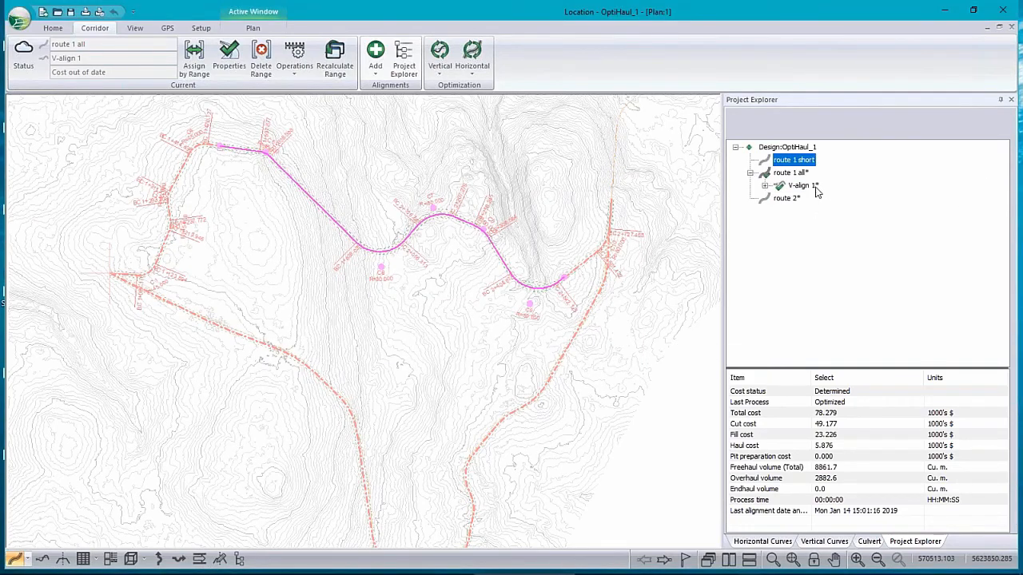
Highlight route 1 all and route 2 in the plan, and compare route 2's costs and haul quantities with the current alignment.
mouse_move(814, 192)
left_click(796, 173)
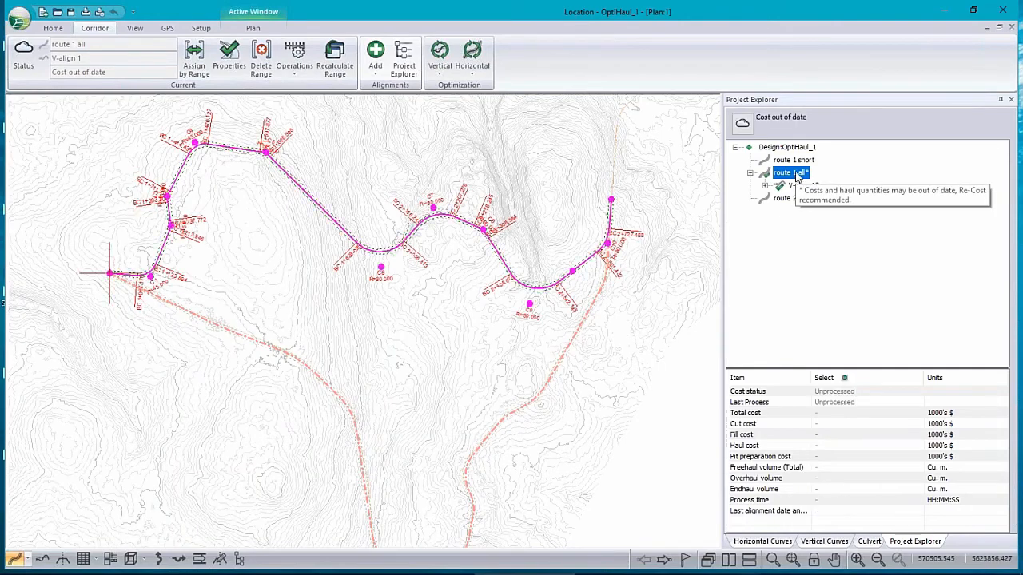
left_click(790, 200)
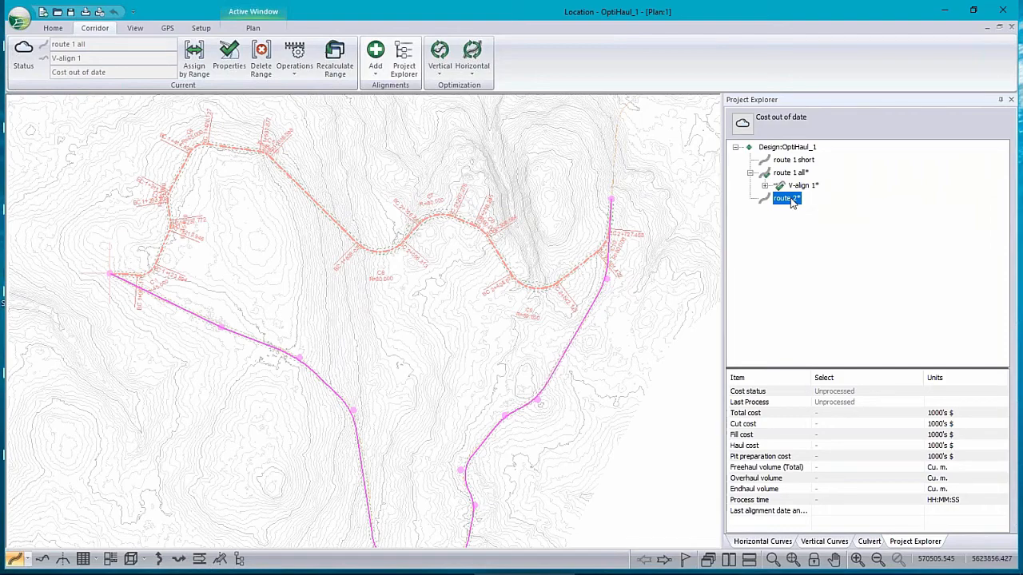
left_click(796, 186)
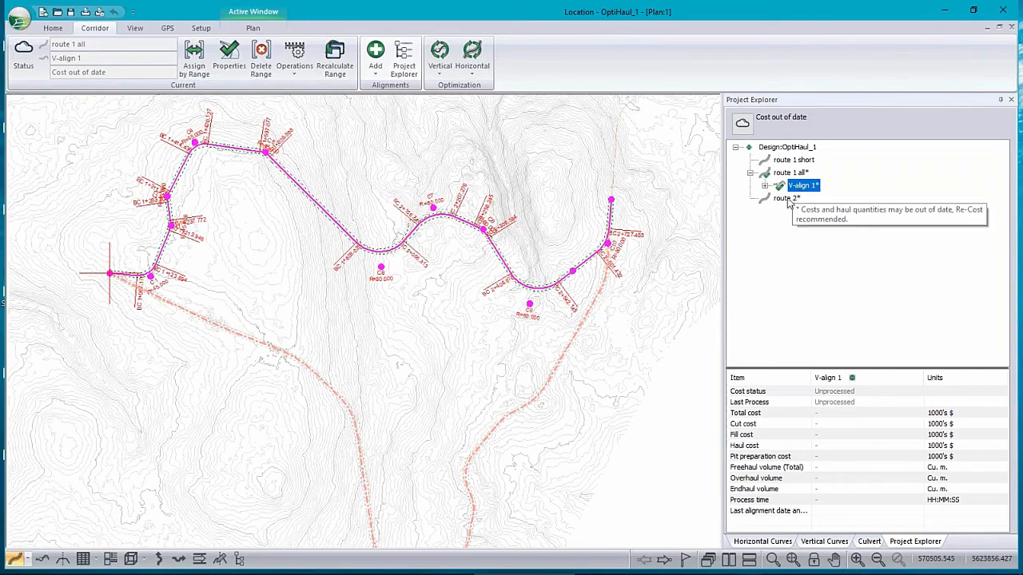
left_click(791, 199)
right_click(852, 417)
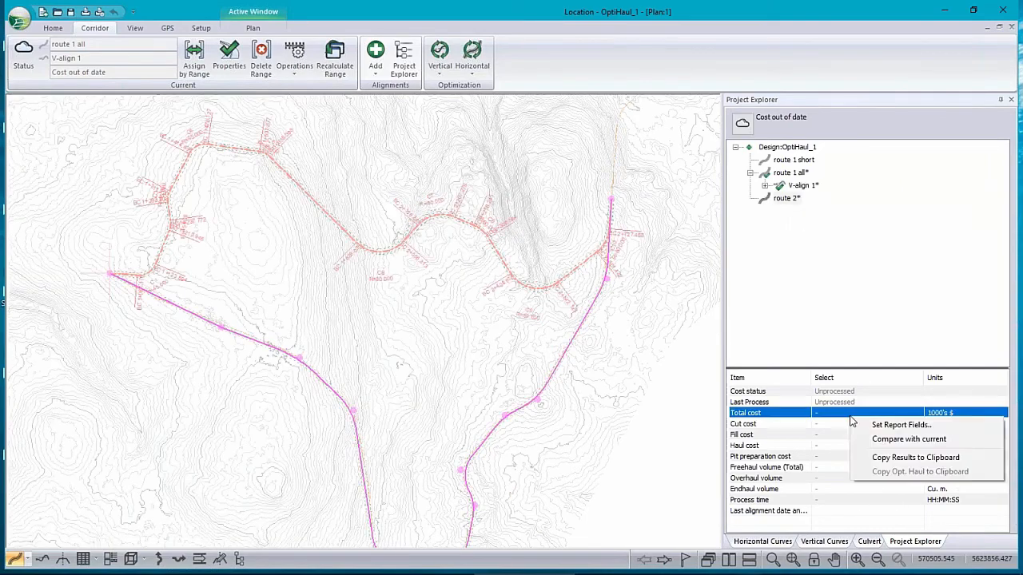
left_click(903, 445)
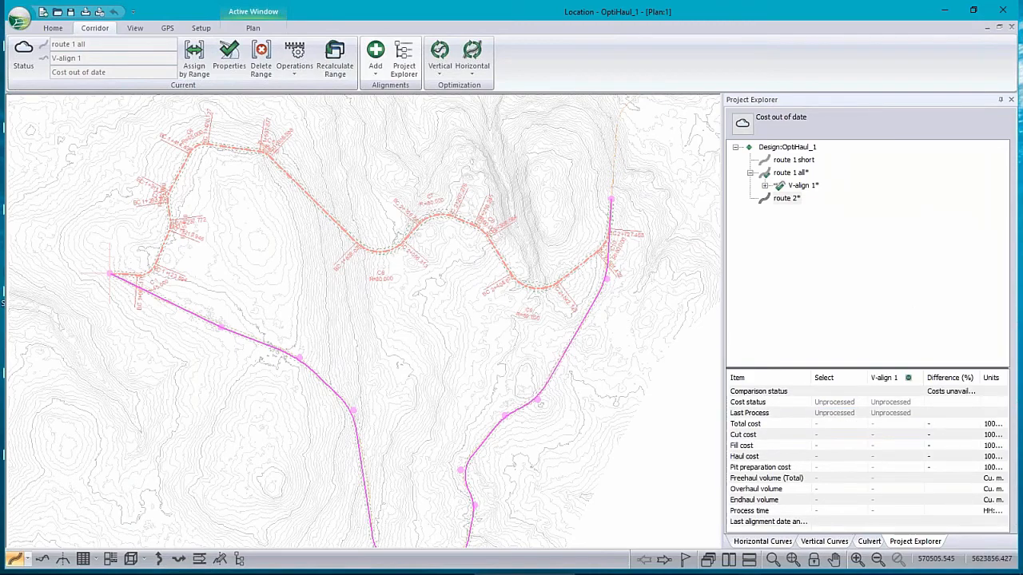
Recalculate the full station range of the current horizontal alignment, route 1 all, with Re-Cost enabled.
left_click(302, 56)
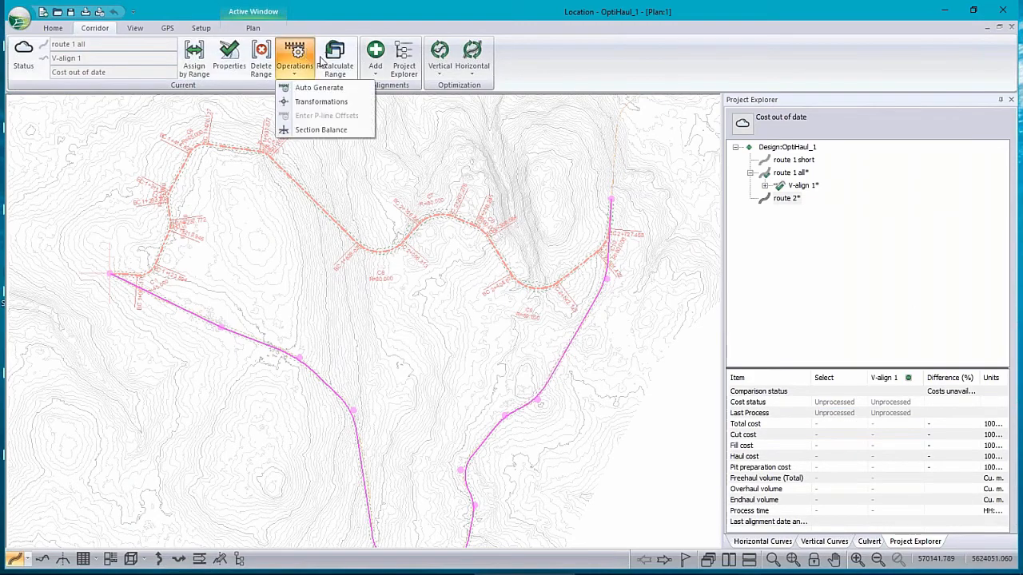
left_click(338, 65)
left_click(336, 65)
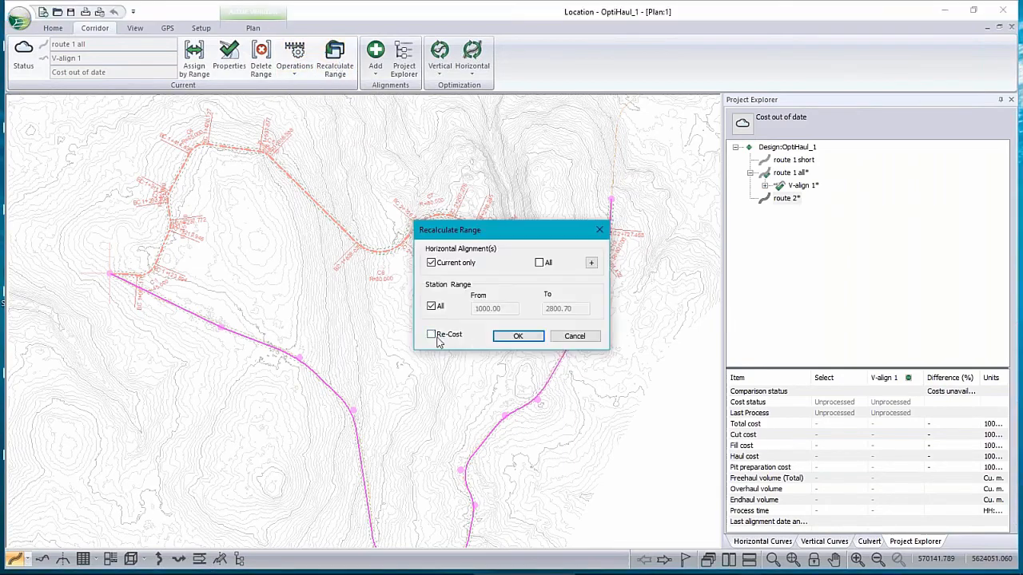
left_click(430, 334)
left_click(525, 336)
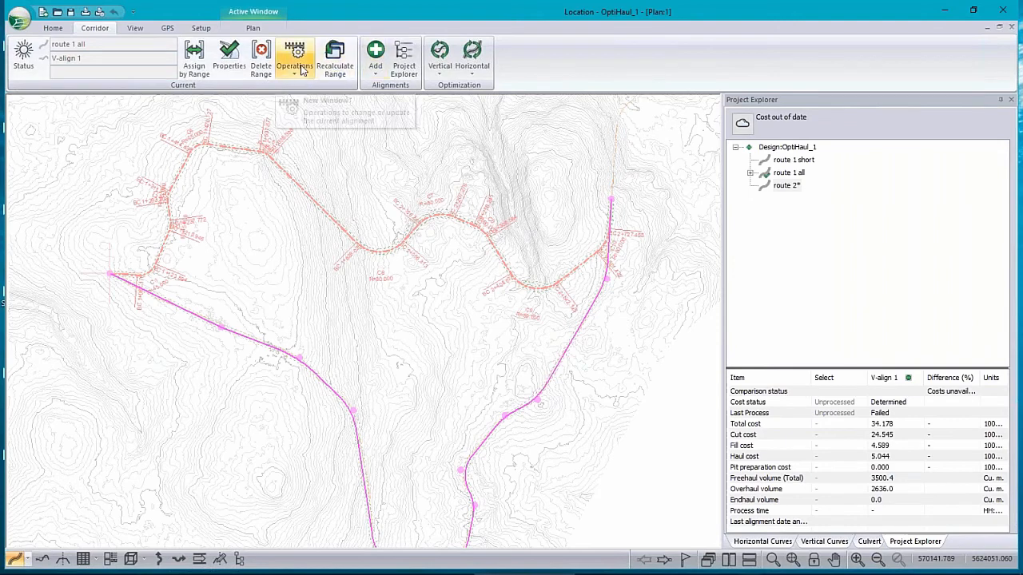
Recalculate route 2 to update its costs and haul quantities.
left_click(788, 188)
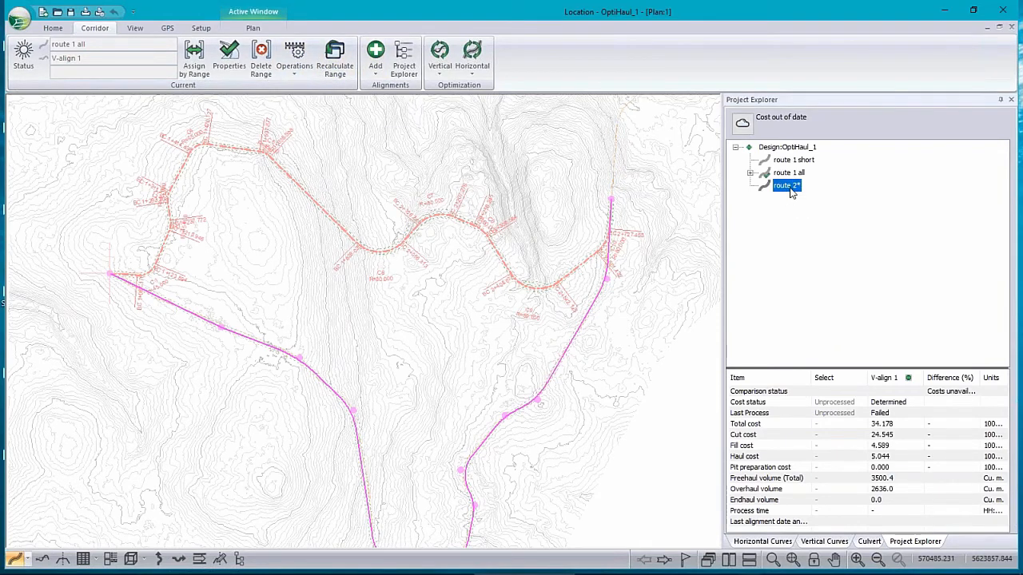
right_click(788, 187)
left_click(832, 342)
left_click(485, 372)
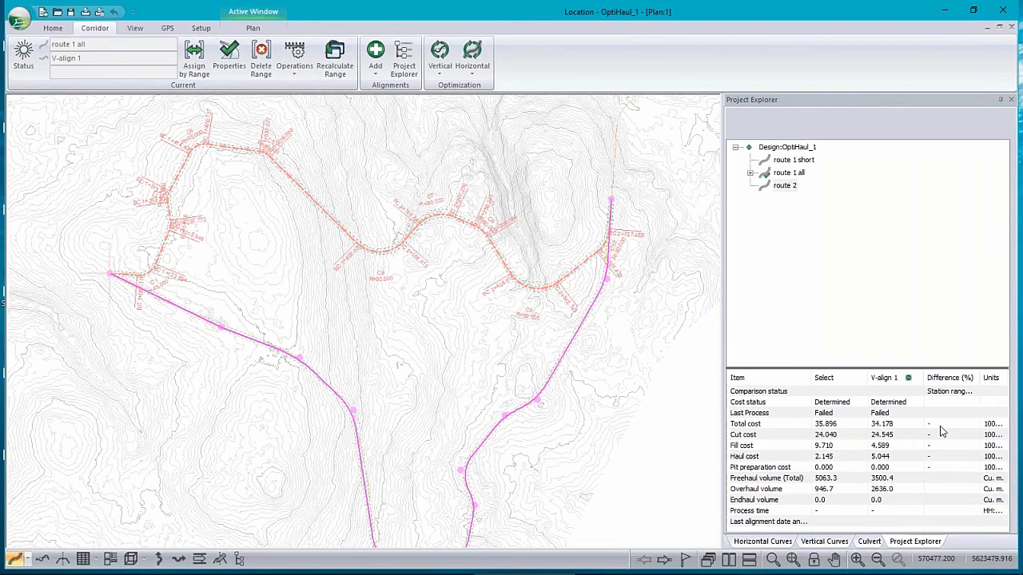
Examine route 2's total cost against route 1 all, and show the same comparison for route 1 short.
left_click(829, 423)
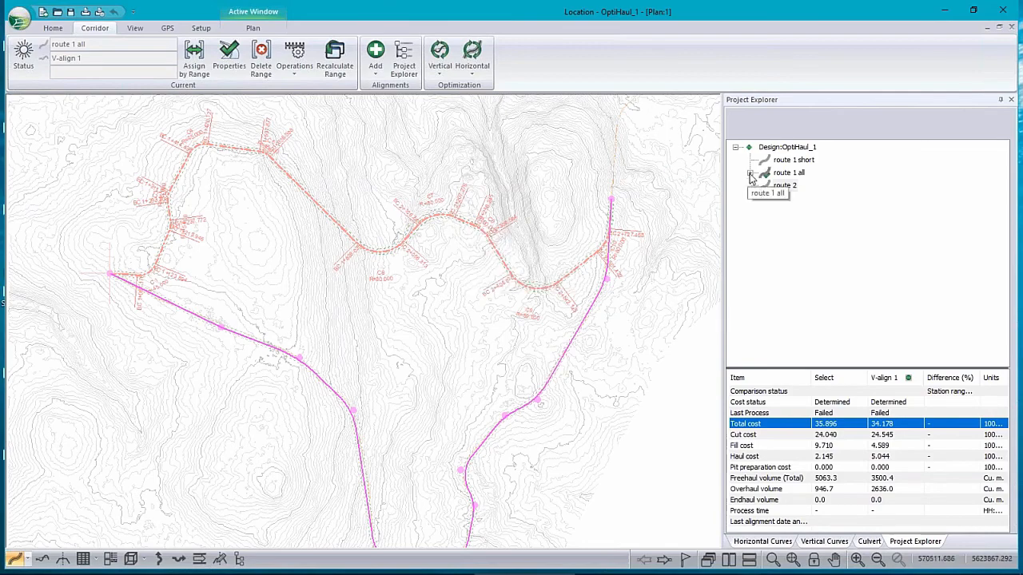
double_click(783, 162)
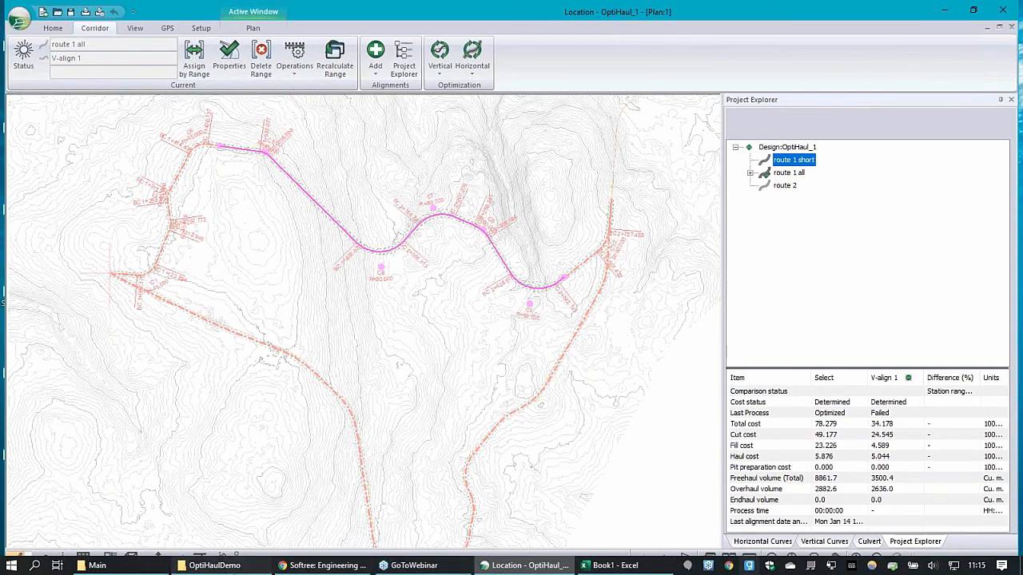
Switch to the OptiHaulDemo folder in File Explorer and examine the design file MHI-1.dsnx and terrain file OG.terx.
left_click(220, 566)
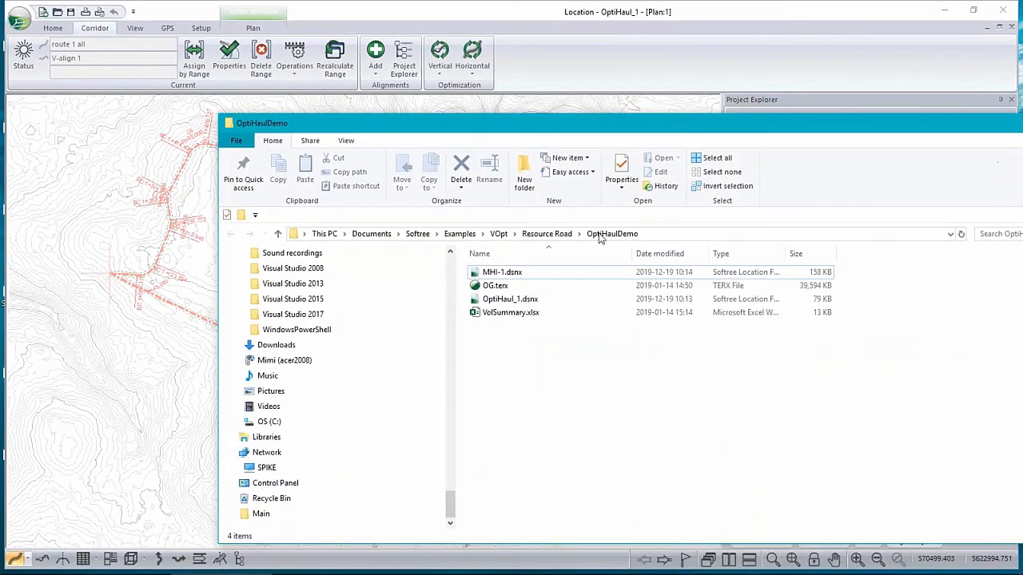
left_click(502, 275)
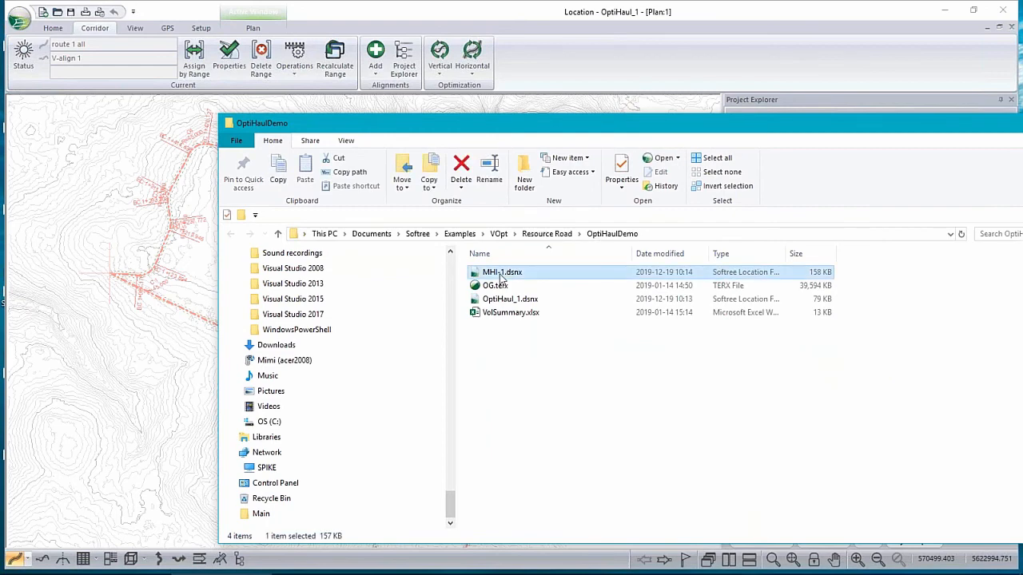
left_click(495, 287)
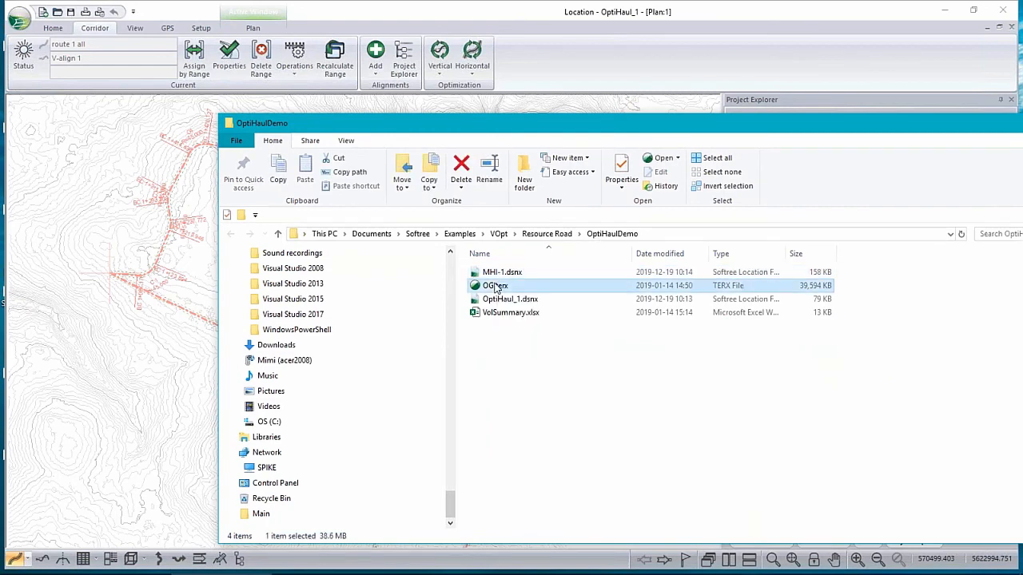
left_click(502, 275)
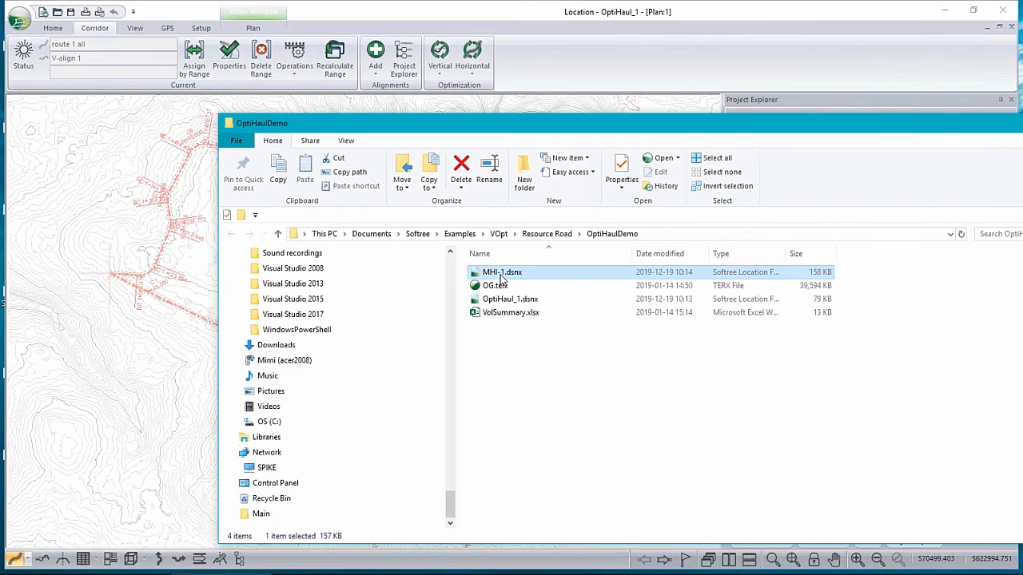
left_click(494, 286)
left_click(501, 273)
left_click_drag(631, 124, 1022, 135)
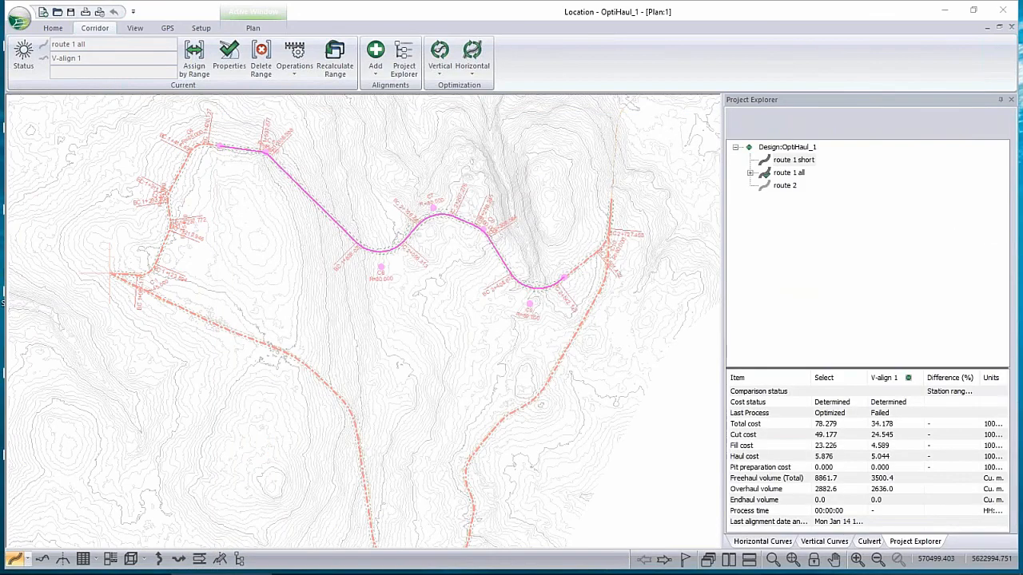